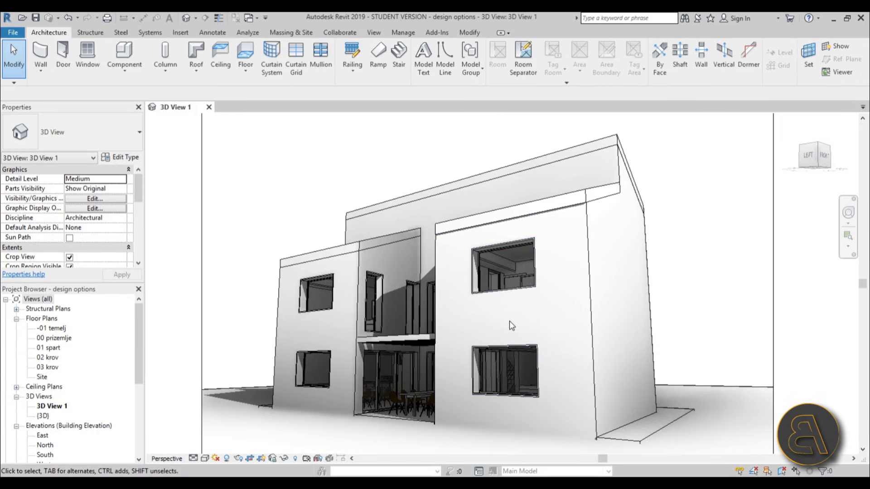
- Shift the 3D view slightly, then select and deselect the upper-left facade window
{"action": "middle_click_drag", "start_coordinate": [526, 312], "coordinate": [525, 307]}
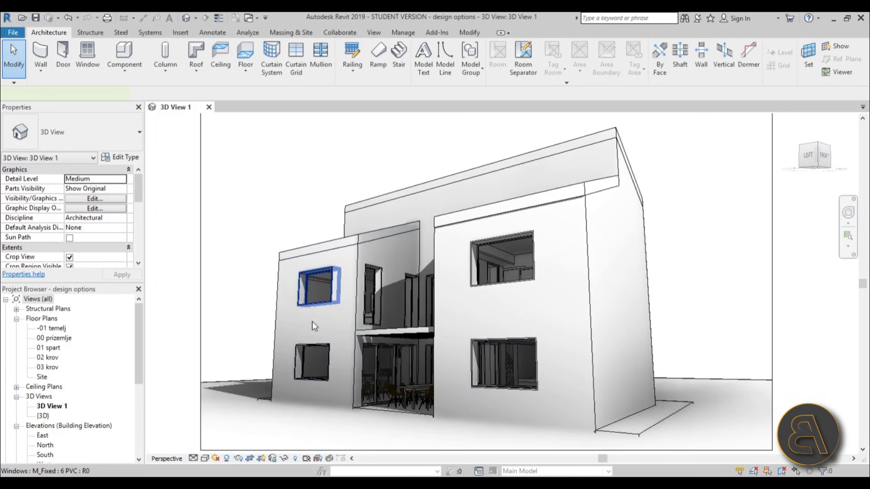
{"action": "left_click", "coordinate": [313, 361]}
{"action": "left_click", "coordinate": [254, 330]}
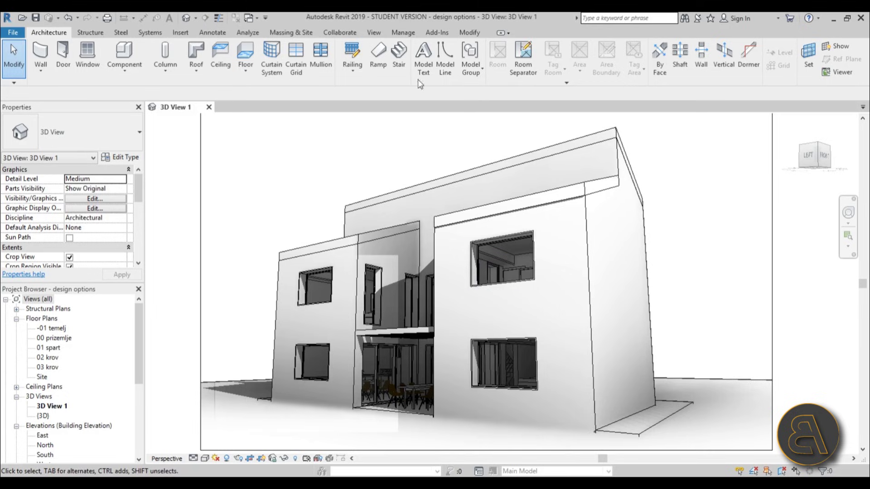
- Open the Design Options manager from the status bar
{"action": "left_click", "coordinate": [403, 34]}
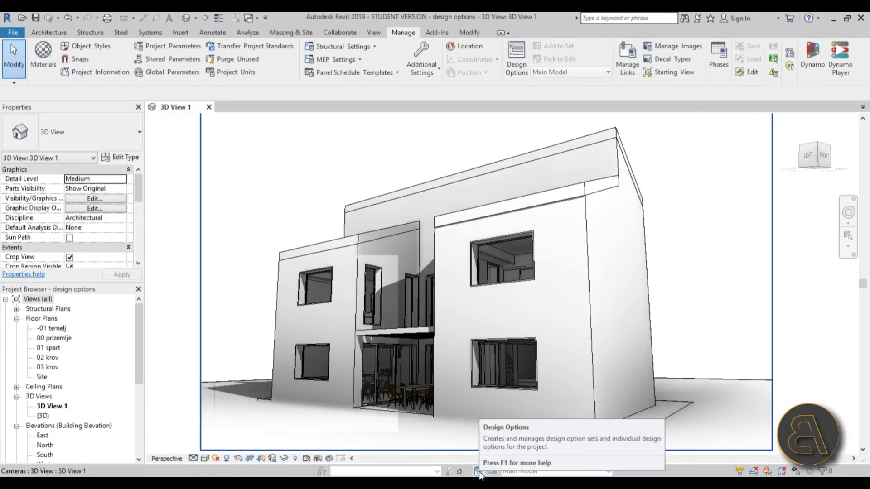
{"action": "left_click", "coordinate": [40, 34]}
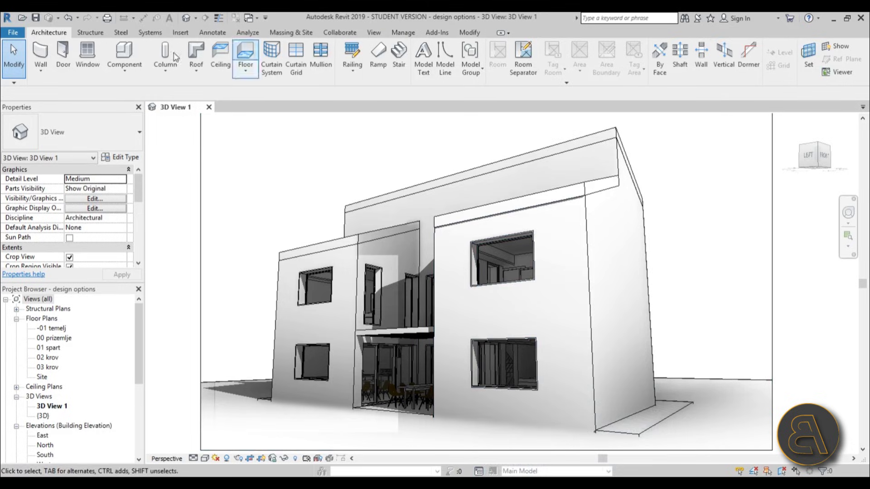
{"action": "left_click", "coordinate": [479, 471]}
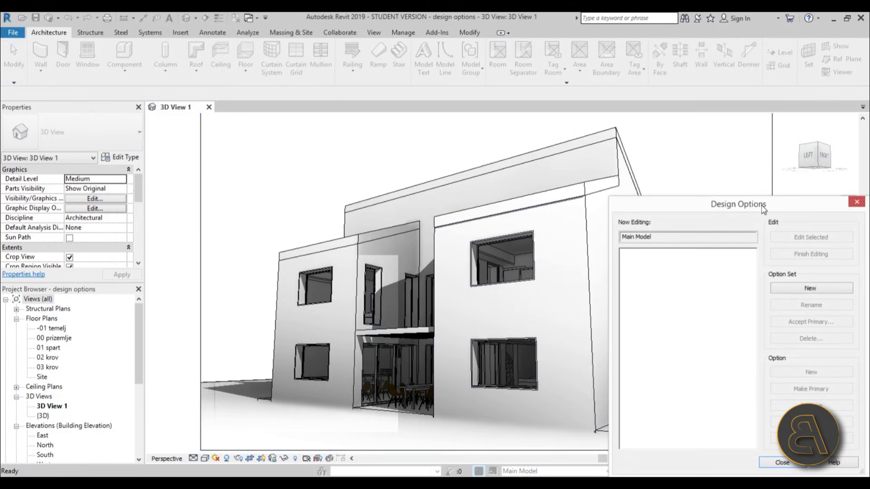
- Move the Design Options window off the building and add Option Set 1 with primary Option 1
{"action": "left_click_drag", "start_coordinate": [764, 210], "coordinate": [453, 129]}
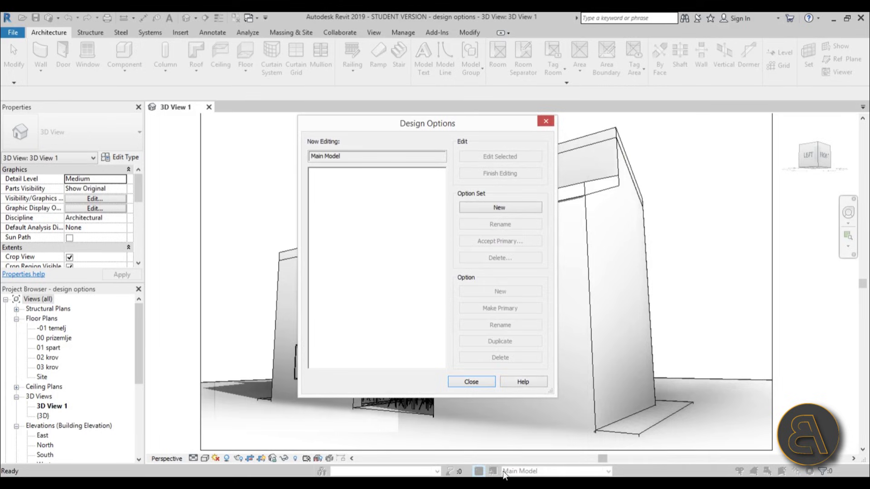
{"action": "left_click_drag", "start_coordinate": [454, 128], "coordinate": [462, 136]}
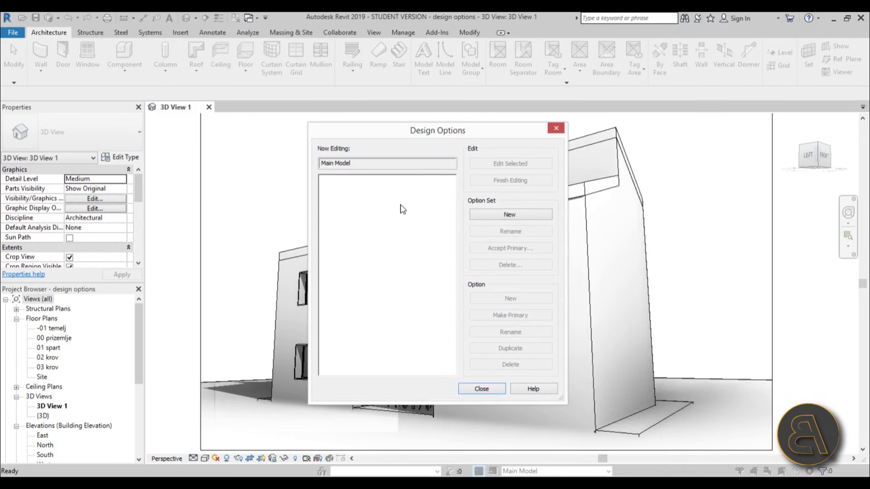
{"action": "left_click_drag", "start_coordinate": [454, 138], "coordinate": [452, 135]}
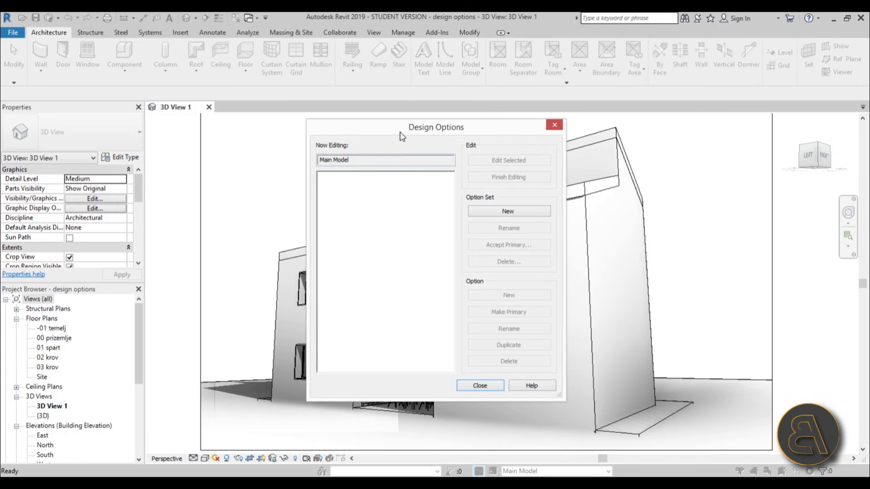
{"action": "left_click_drag", "start_coordinate": [400, 136], "coordinate": [424, 137]}
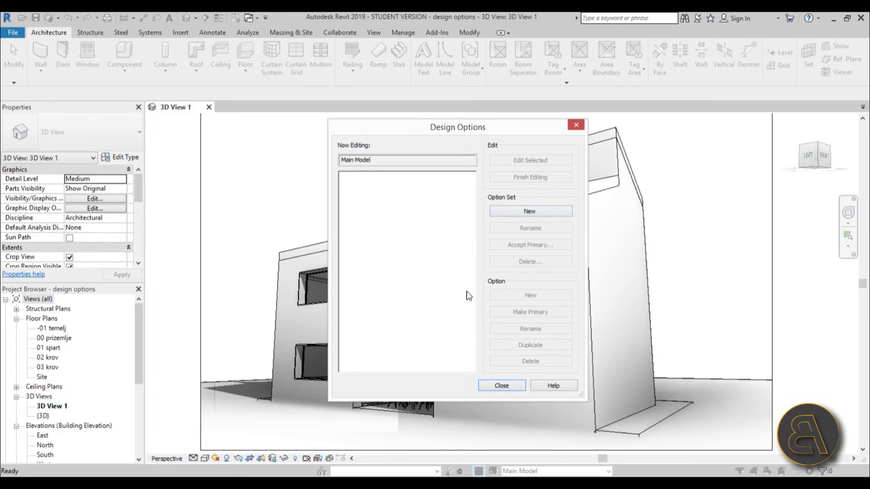
{"action": "left_click", "coordinate": [532, 212]}
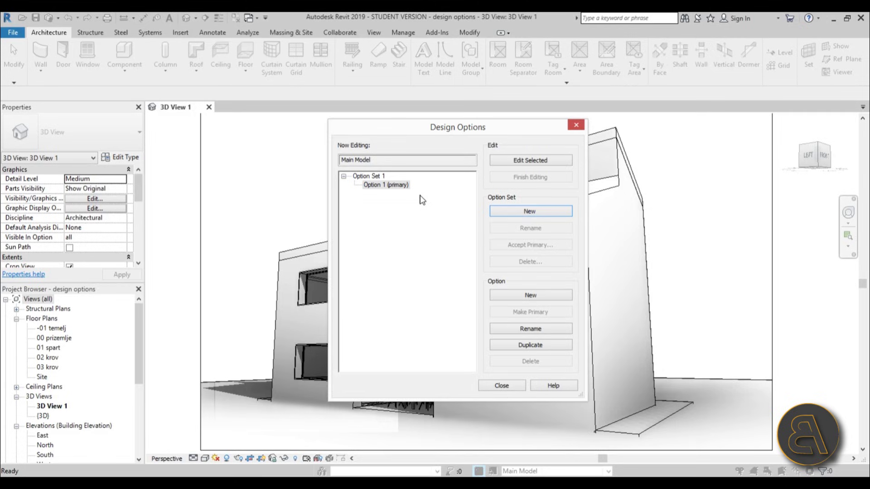
- Rename Option Set 1 to 'Windows', then select its Option 1
{"action": "left_click", "coordinate": [365, 176]}
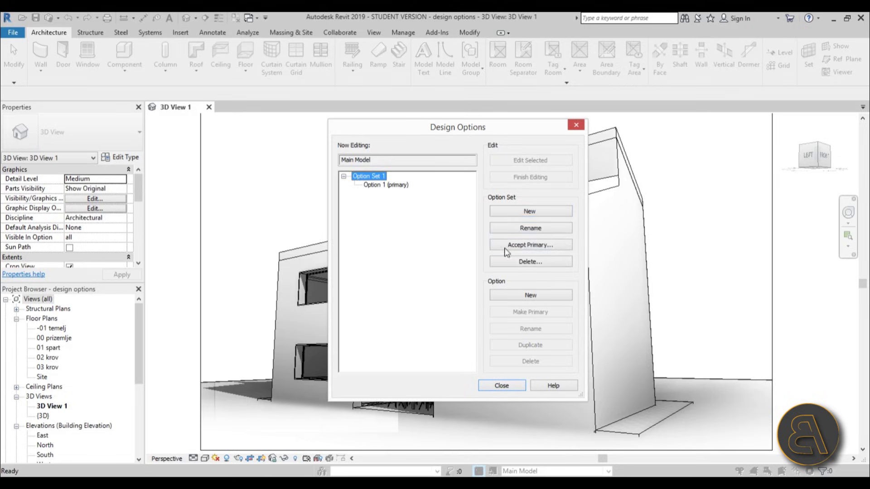
{"action": "left_click", "coordinate": [540, 229]}
{"action": "type", "text": "Windows"}
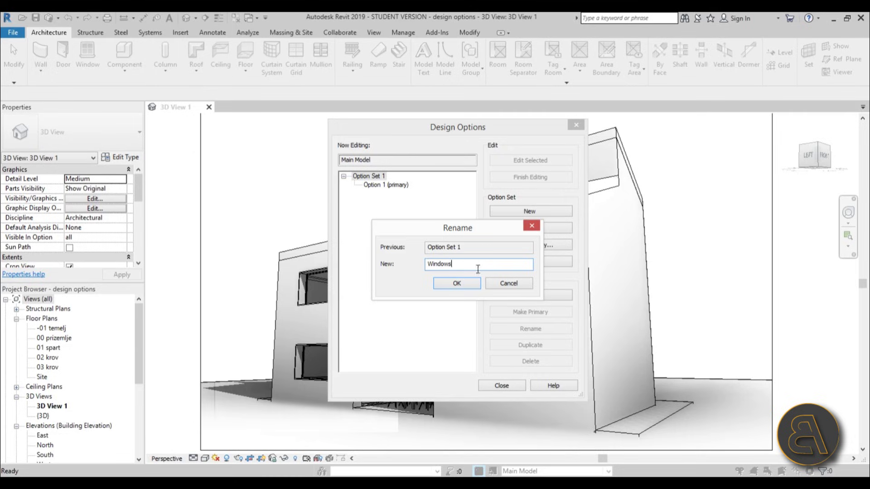
{"action": "left_click", "coordinate": [450, 282]}
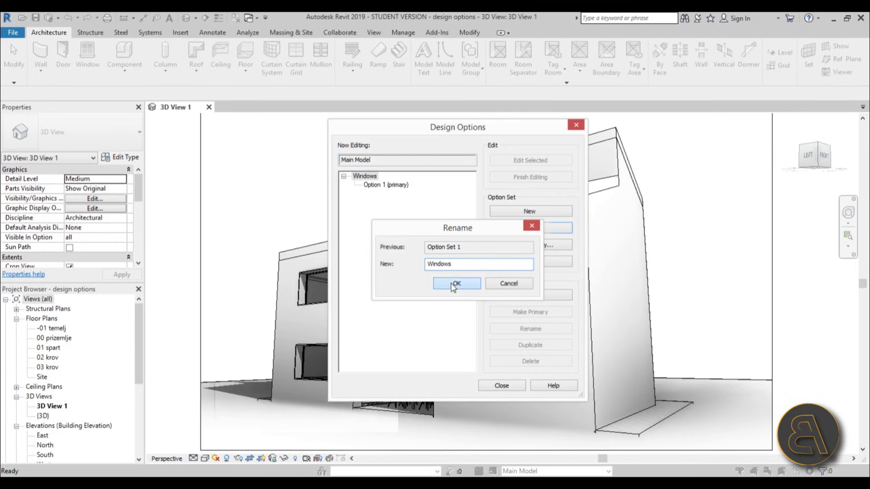
{"action": "left_click", "coordinate": [369, 186]}
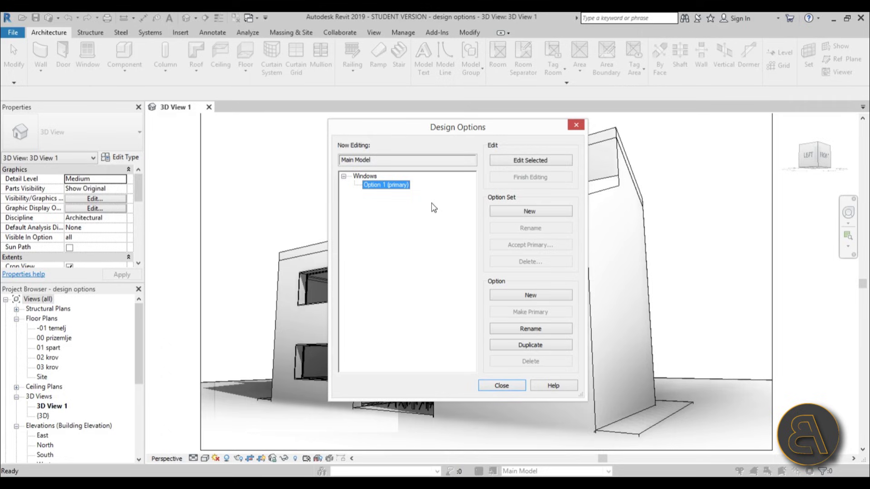
- Rename primary Option 1 in the Windows set to 'big window'
{"action": "left_click", "coordinate": [529, 332]}
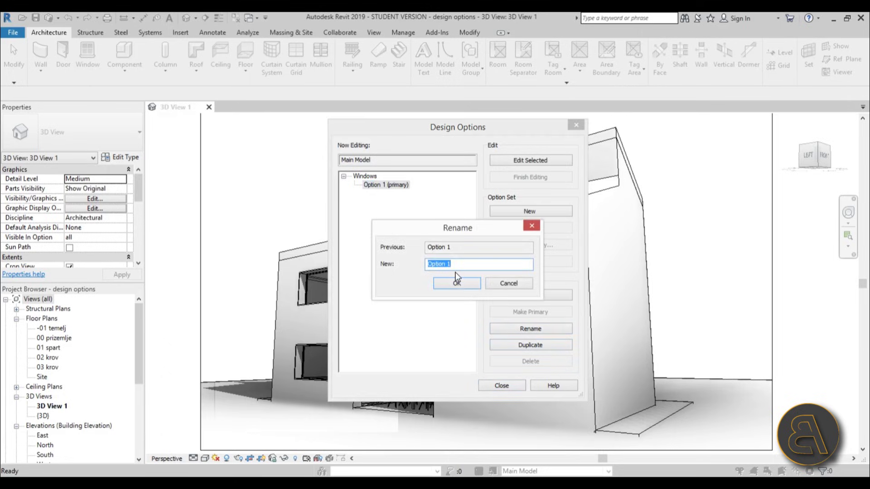
{"action": "type", "text": "big window"}
{"action": "left_click", "coordinate": [458, 284]}
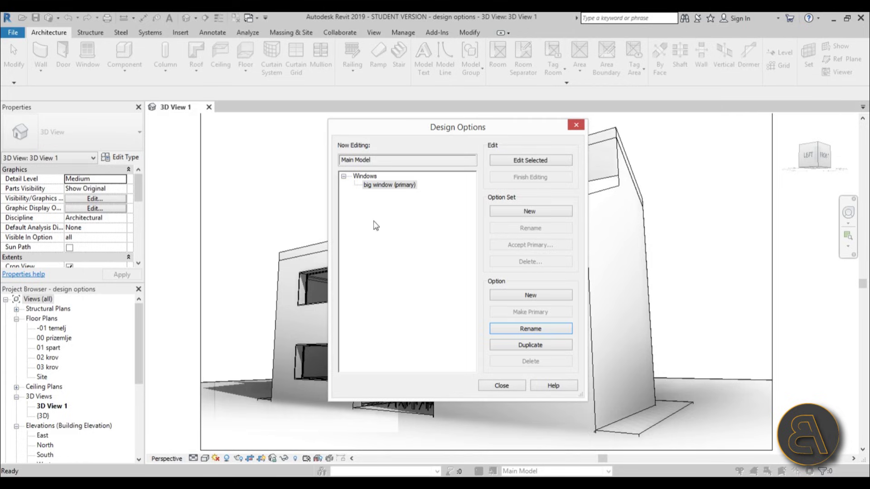
- Add a second option to the Windows set and rename it 'dual windows'
{"action": "left_click", "coordinate": [523, 299]}
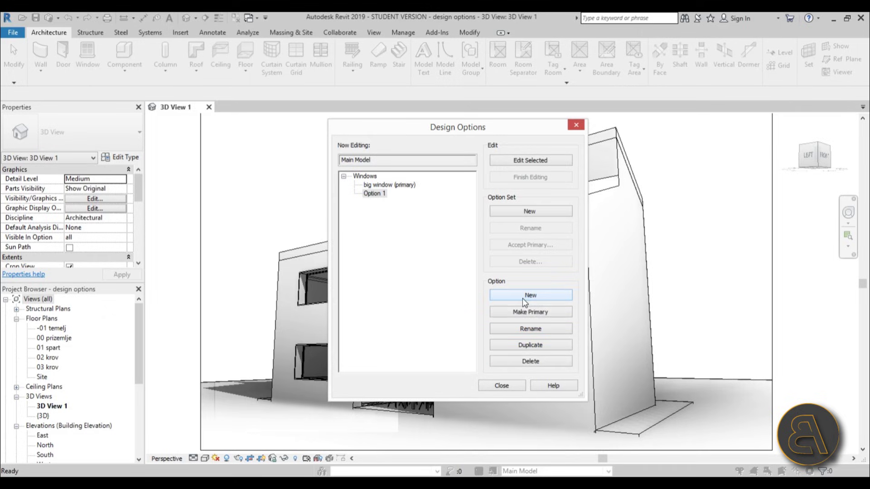
{"action": "left_click", "coordinate": [373, 194]}
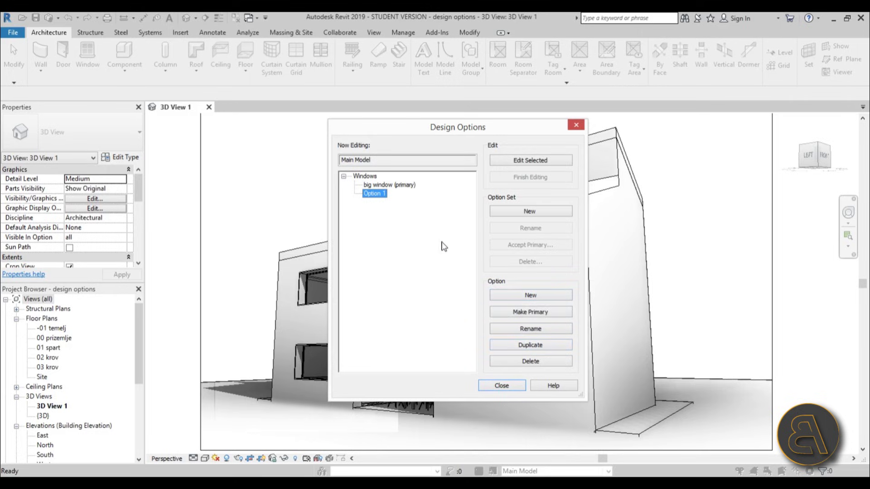
{"action": "left_click", "coordinate": [536, 333]}
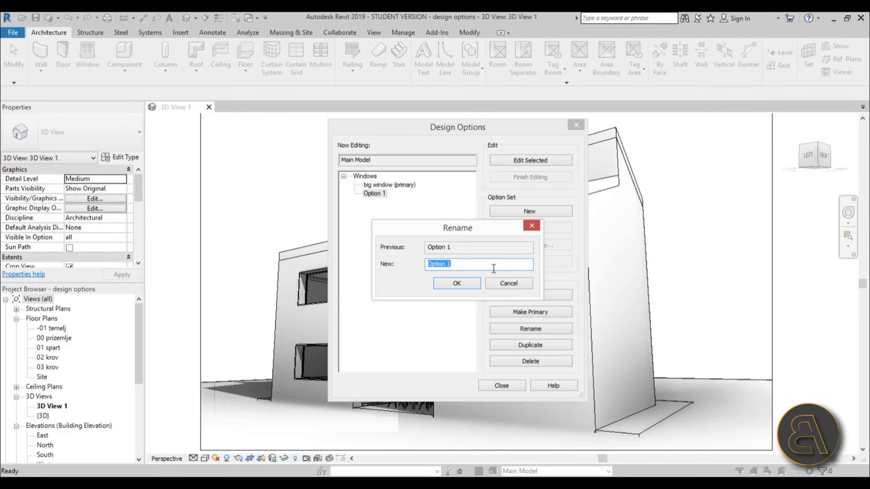
{"action": "type", "text": "dual windos"}
{"action": "left_click", "coordinate": [469, 287]}
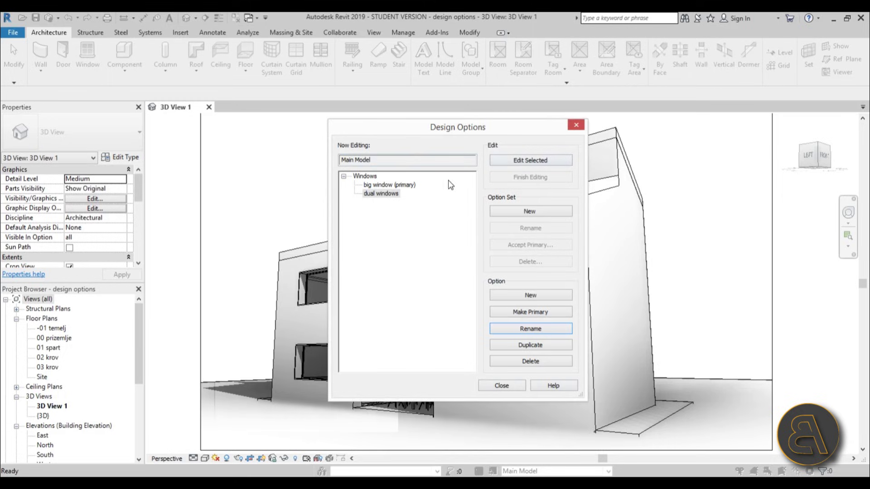
{"action": "left_click_drag", "start_coordinate": [447, 134], "coordinate": [451, 138]}
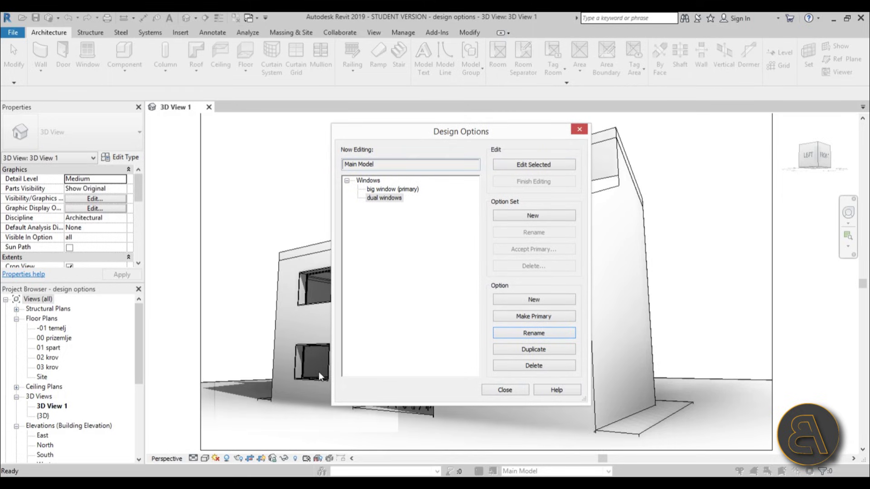
- Close Design Options and select all four facade windows together
{"action": "left_click", "coordinate": [504, 391]}
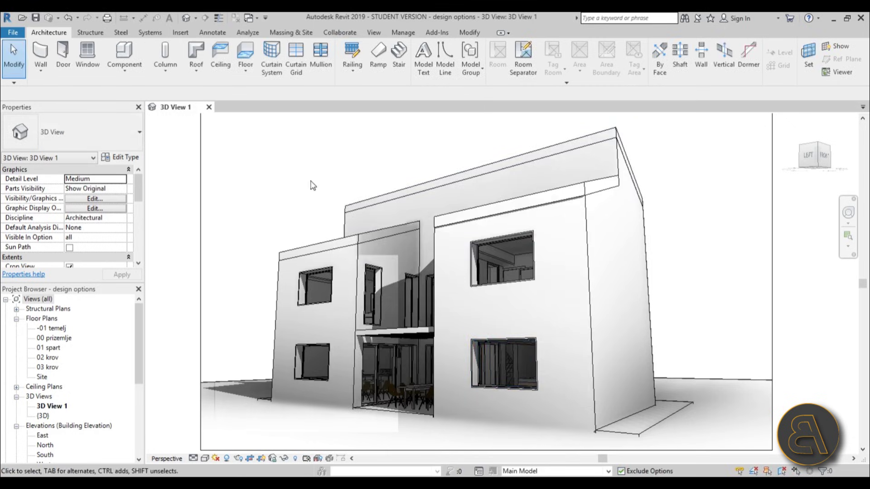
{"action": "left_click", "coordinate": [323, 290]}
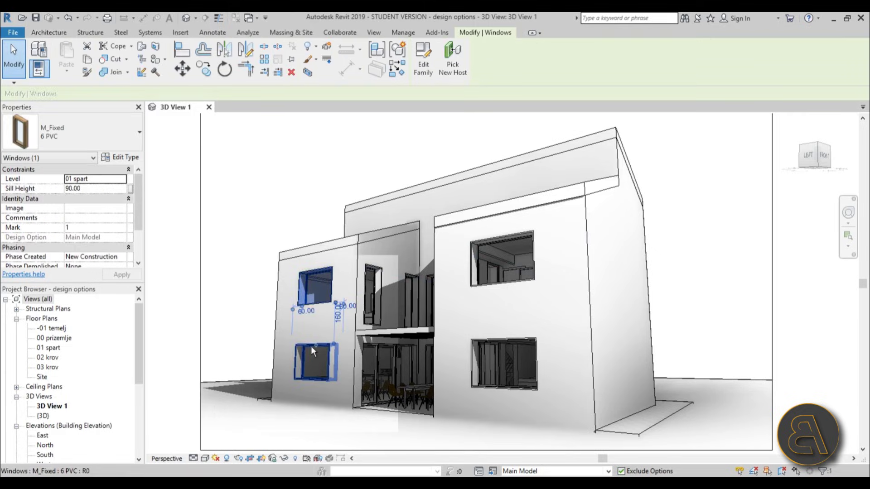
{"action": "left_click", "coordinate": [311, 346], "text": "ctrl"}
{"action": "left_click", "coordinate": [480, 358], "text": "ctrl"}
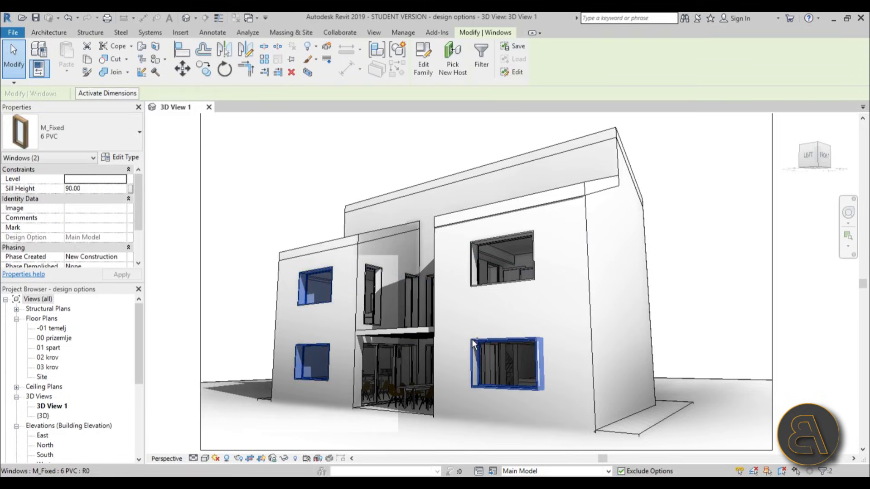
{"action": "left_click", "coordinate": [476, 275], "text": "ctrl"}
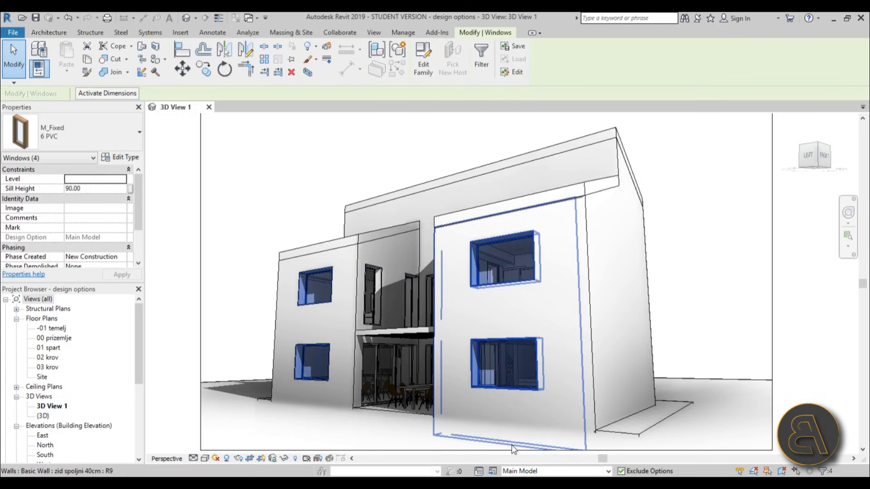
{"action": "left_click", "coordinate": [403, 32]}
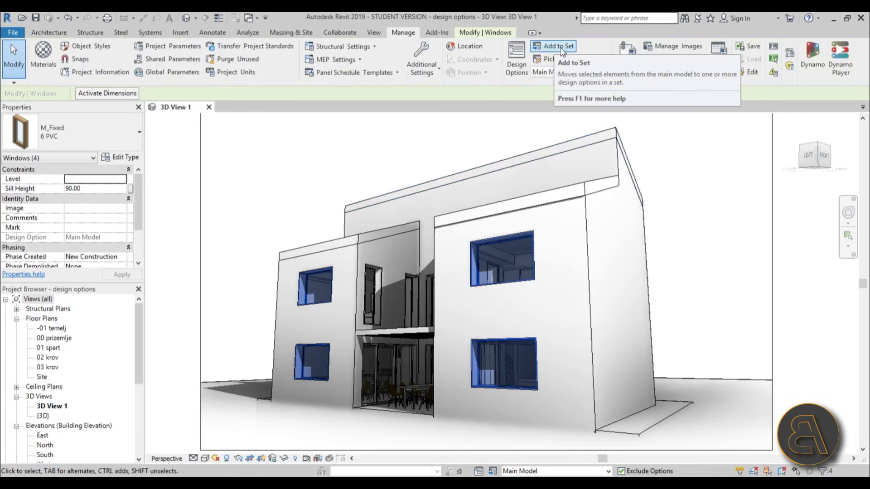
- Try adding the four windows to both Windows options, then cancel the resulting error
{"action": "left_click", "coordinate": [494, 472]}
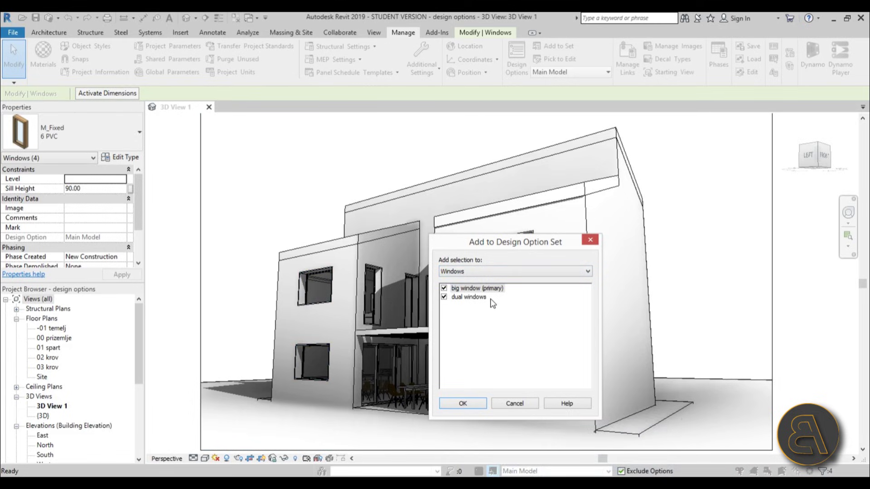
{"action": "left_click", "coordinate": [464, 404]}
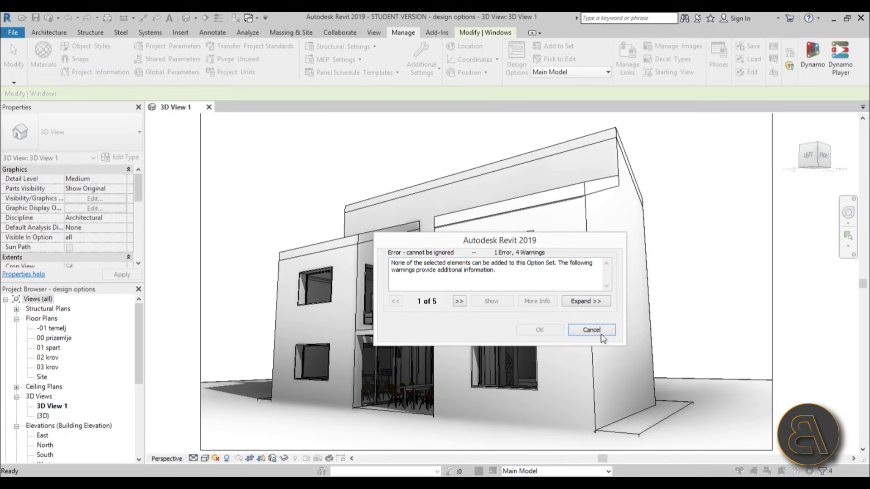
{"action": "left_click", "coordinate": [592, 330]}
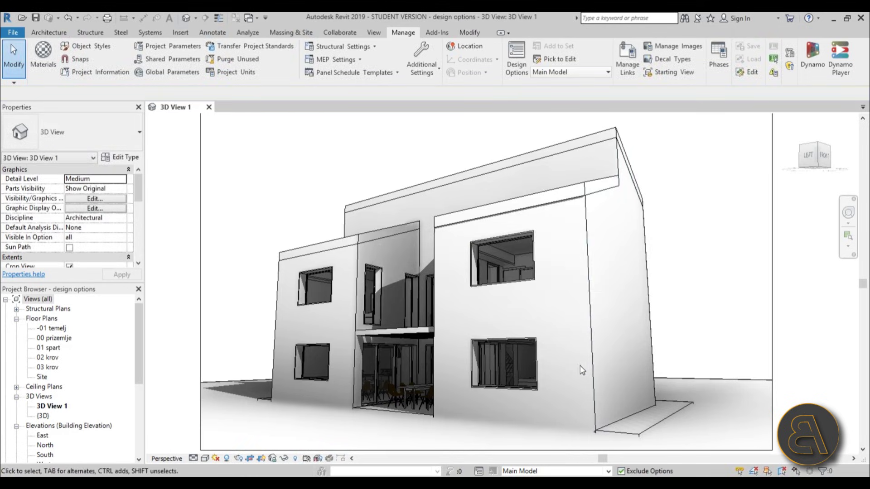
- Select the right and left front façade walls
{"action": "scroll", "coordinate": [537, 270], "scroll_direction": "up", "scroll_amount": 5}
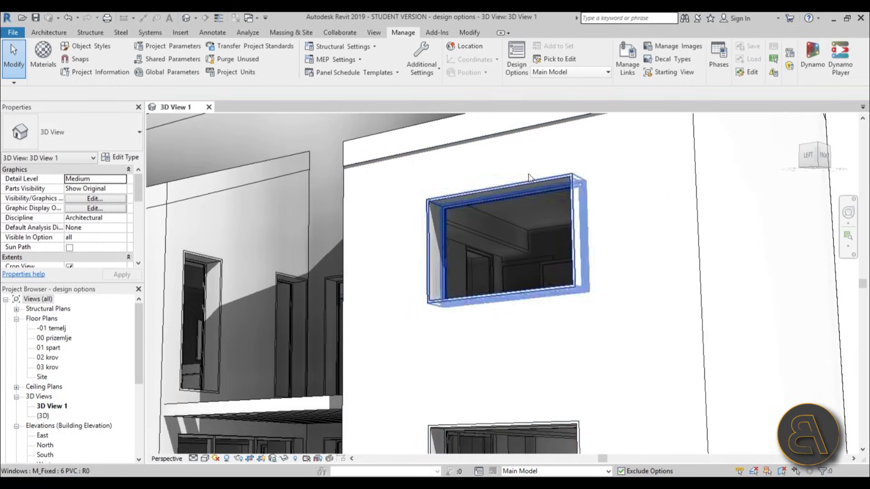
{"action": "scroll", "coordinate": [416, 177], "scroll_direction": "down", "scroll_amount": 2}
{"action": "scroll", "coordinate": [416, 177], "scroll_direction": "down", "scroll_amount": 6}
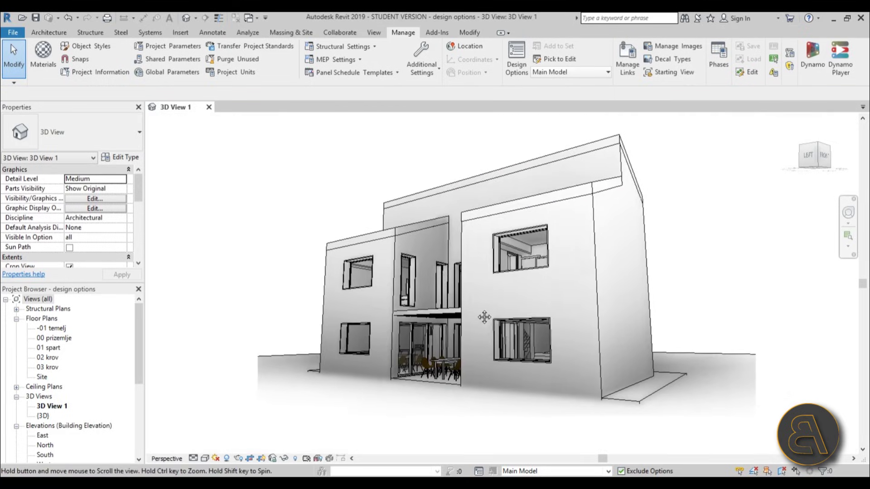
{"action": "left_click", "coordinate": [462, 308]}
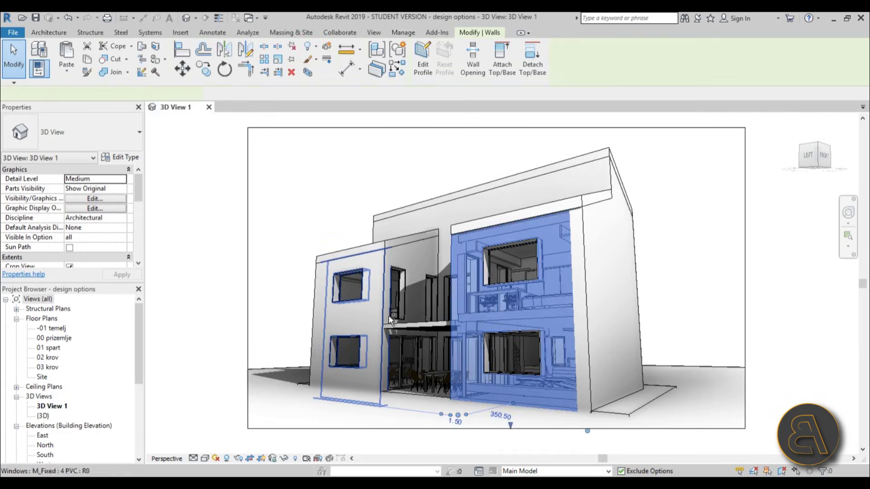
{"action": "left_click", "coordinate": [385, 312], "text": "ctrl"}
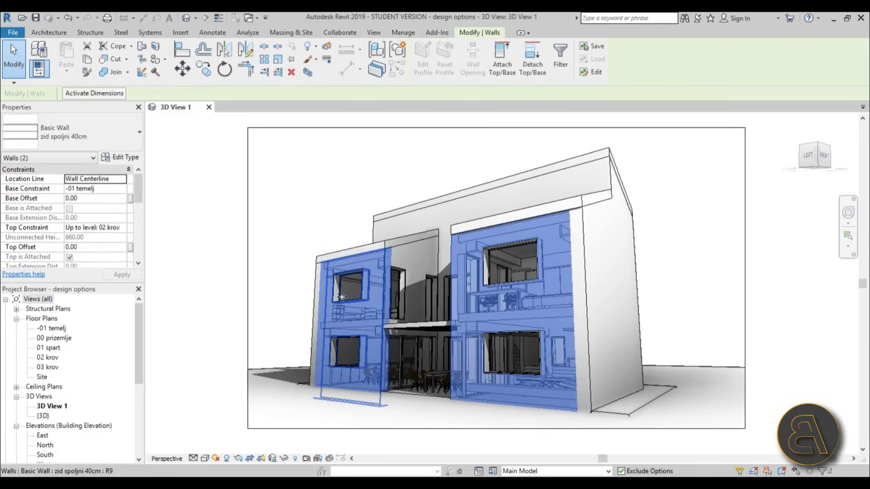
- Add the four façade windows to the wall selection for the option set
{"action": "scroll", "coordinate": [337, 291], "scroll_direction": "up", "scroll_amount": 5}
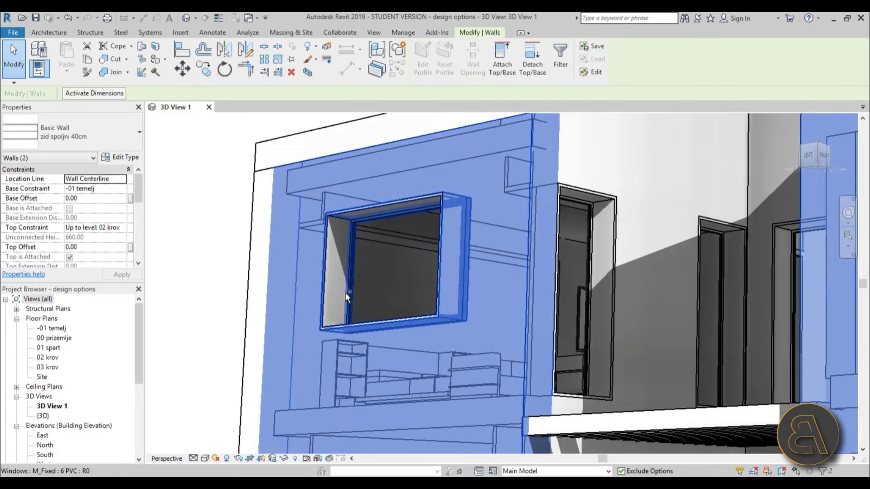
{"action": "left_click", "coordinate": [346, 292], "text": "ctrl"}
{"action": "scroll", "coordinate": [345, 293], "scroll_direction": "down", "scroll_amount": 5}
{"action": "scroll", "coordinate": [319, 349], "scroll_direction": "up", "scroll_amount": 4}
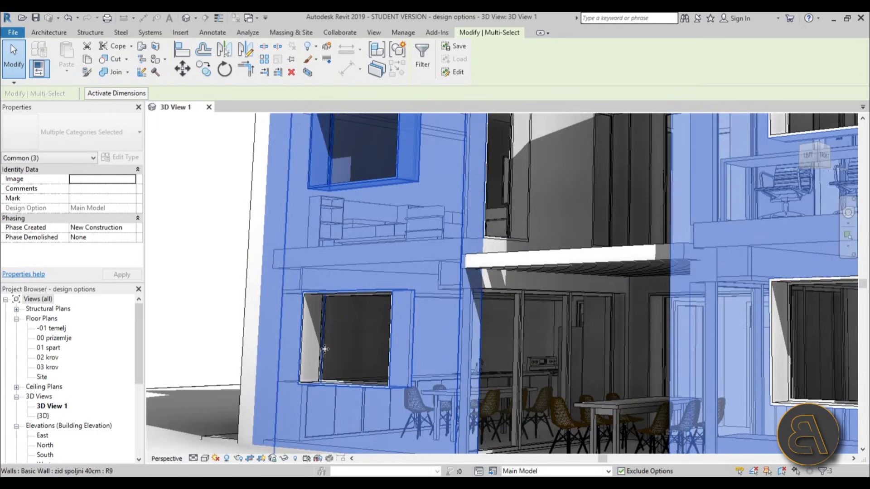
{"action": "left_click", "coordinate": [320, 349], "text": "ctrl"}
{"action": "scroll", "coordinate": [320, 349], "scroll_direction": "down", "scroll_amount": 3}
{"action": "scroll", "coordinate": [537, 209], "scroll_direction": "up", "scroll_amount": 4}
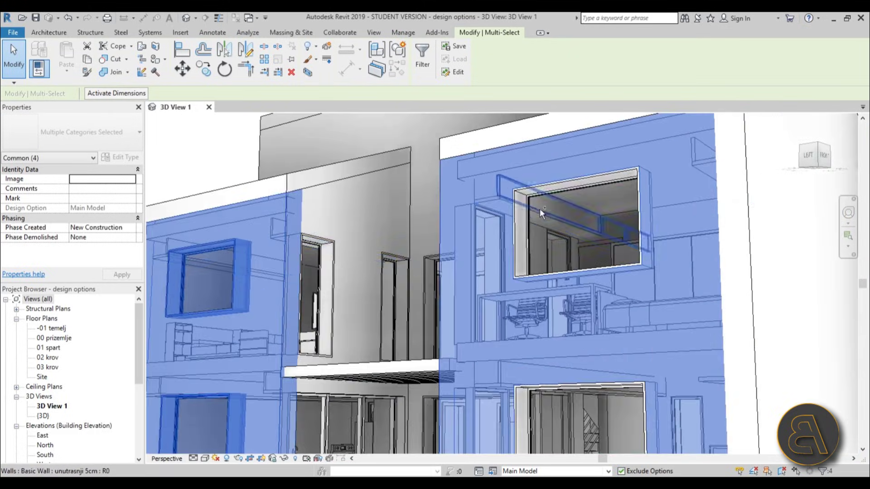
{"action": "left_click", "coordinate": [527, 213], "text": "ctrl"}
{"action": "scroll", "coordinate": [485, 210], "scroll_direction": "down", "scroll_amount": 4}
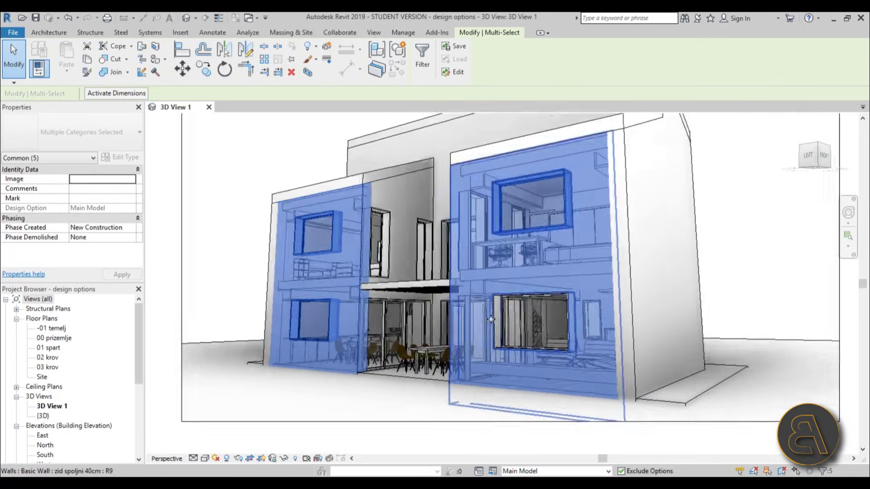
{"action": "scroll", "coordinate": [516, 326], "scroll_direction": "up", "scroll_amount": 4}
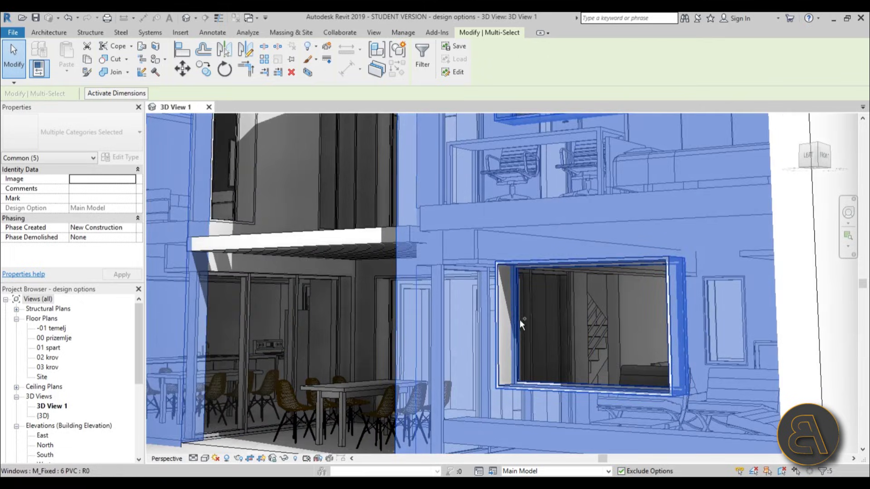
{"action": "left_click", "coordinate": [523, 325], "text": "ctrl"}
{"action": "scroll", "coordinate": [523, 324], "scroll_direction": "down", "scroll_amount": 5}
{"action": "scroll", "coordinate": [461, 359], "scroll_direction": "up", "scroll_amount": 1}
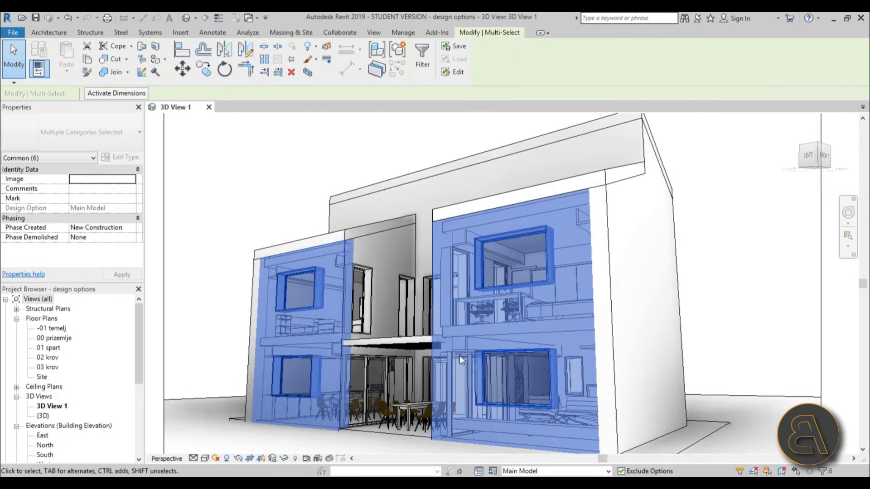
{"action": "middle_click_drag", "start_coordinate": [461, 358], "coordinate": [480, 284]}
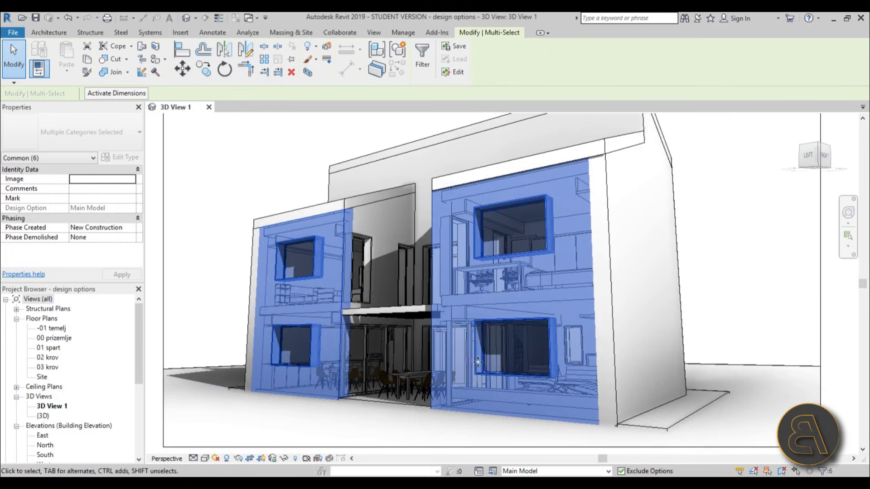
{"action": "scroll", "coordinate": [480, 284], "scroll_direction": "down", "scroll_amount": 3}
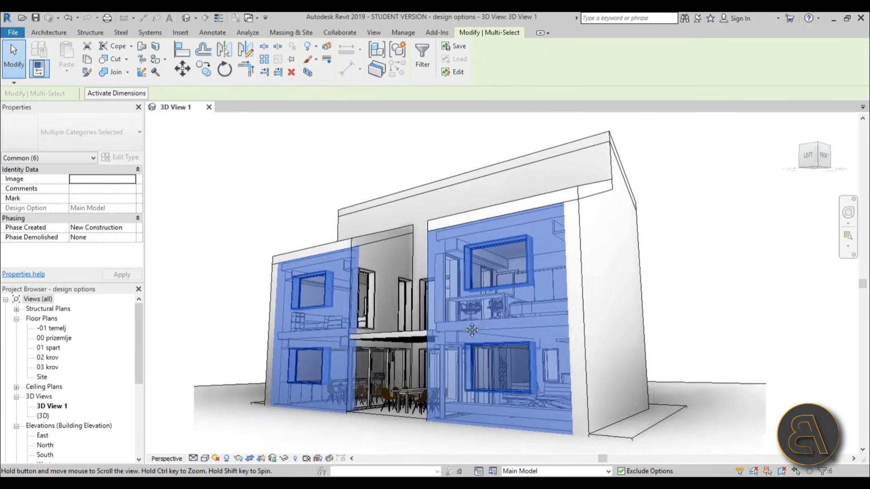
{"action": "left_click", "coordinate": [497, 472]}
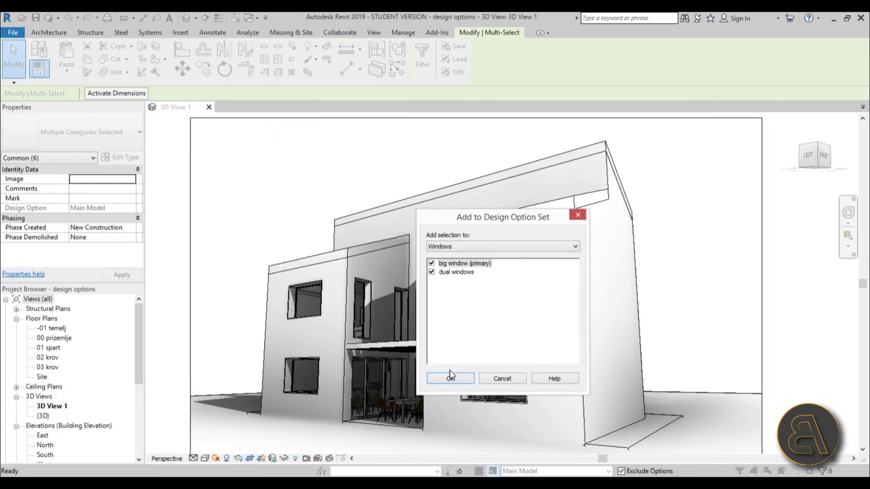
- Add the walls and windows to both big window and dual windows, then test selecting across the house
{"action": "left_click", "coordinate": [451, 379]}
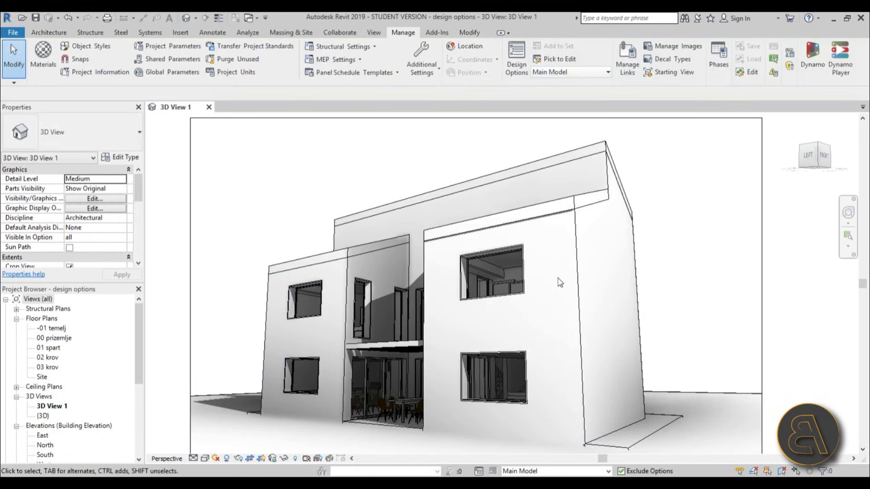
{"action": "left_click_drag", "start_coordinate": [295, 177], "coordinate": [222, 340]}
{"action": "left_click", "coordinate": [334, 175]}
{"action": "left_click_drag", "start_coordinate": [765, 358], "coordinate": [230, 173]}
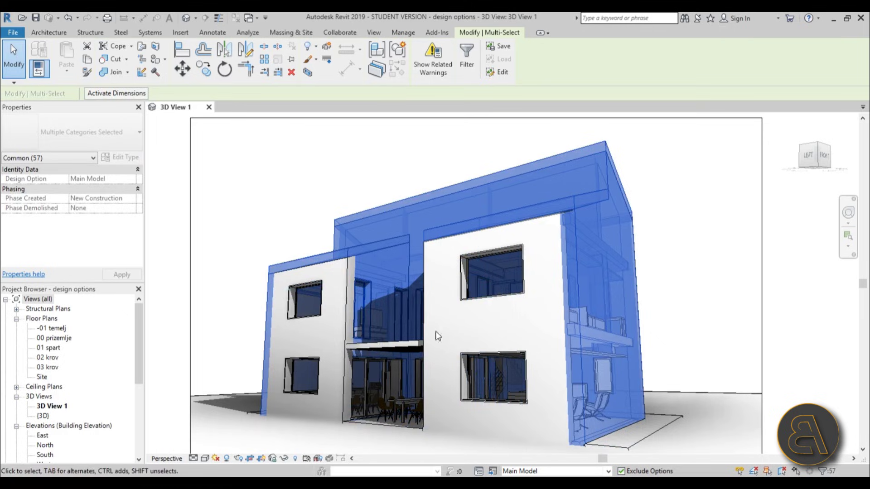
{"action": "left_click", "coordinate": [286, 201]}
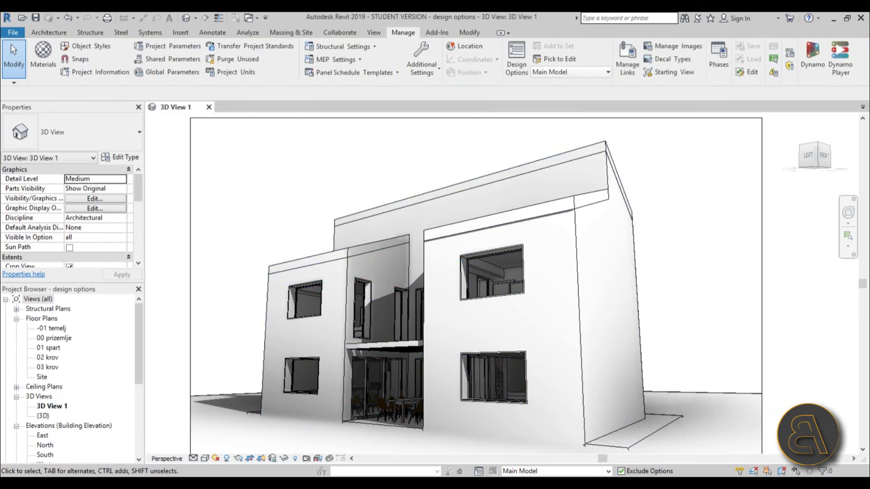
{"action": "left_click", "coordinate": [562, 474]}
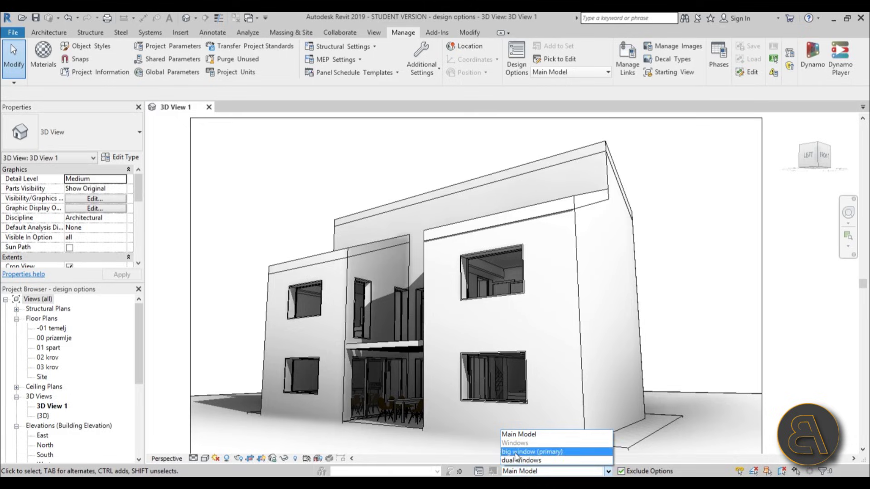
- Make 'big window (primary)' active and test selecting its façade wall and windows
{"action": "left_click", "coordinate": [522, 453]}
{"action": "scroll", "coordinate": [539, 170], "scroll_direction": "up", "scroll_amount": 2}
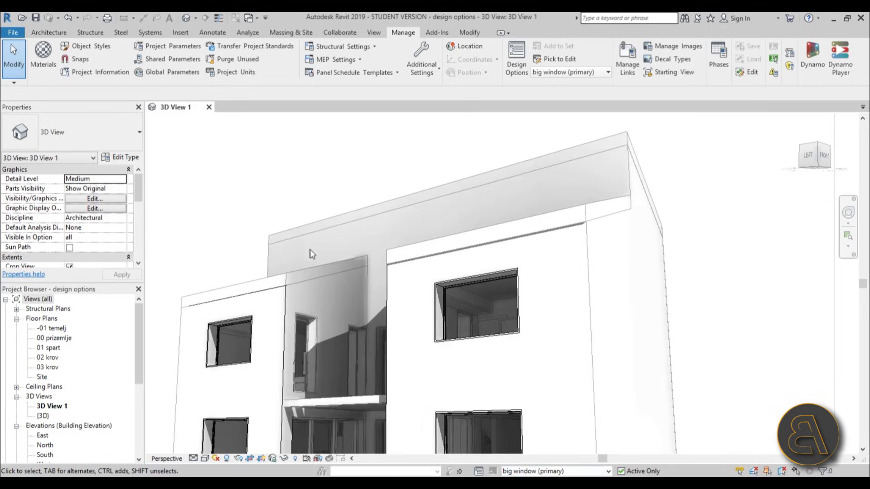
{"action": "scroll", "coordinate": [599, 281], "scroll_direction": "down", "scroll_amount": 3}
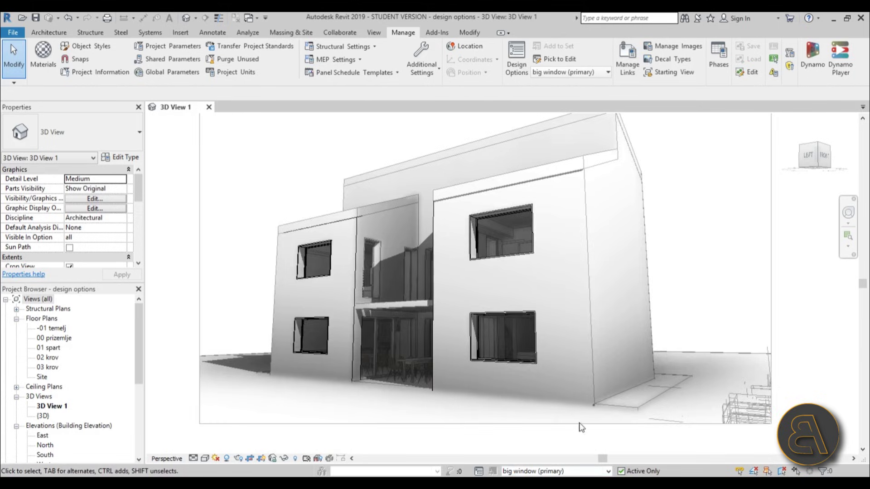
{"action": "scroll", "coordinate": [513, 296], "scroll_direction": "up", "scroll_amount": 4}
{"action": "left_click", "coordinate": [477, 272]}
{"action": "scroll", "coordinate": [477, 272], "scroll_direction": "down", "scroll_amount": 3}
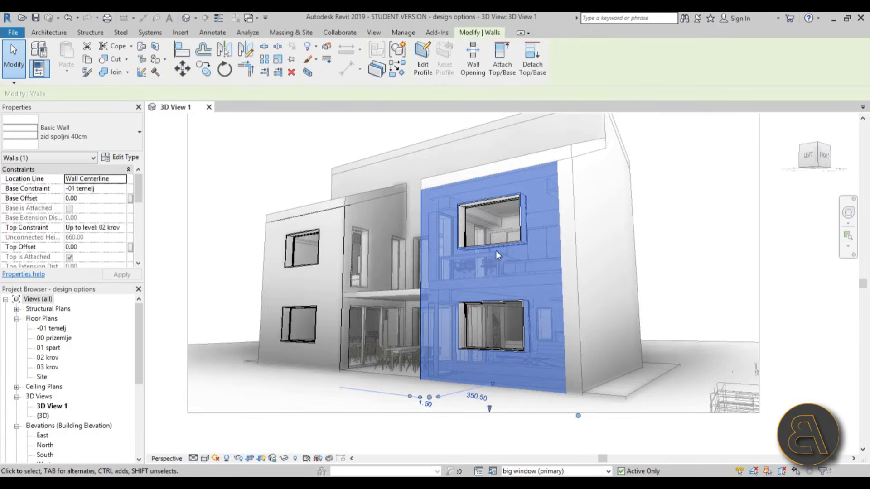
{"action": "scroll", "coordinate": [496, 251], "scroll_direction": "up", "scroll_amount": 2}
{"action": "key", "text": "Escape"}
{"action": "left_click", "coordinate": [490, 218]}
{"action": "left_click_drag", "start_coordinate": [720, 254], "coordinate": [220, 148]}
{"action": "key", "text": "Escape"}
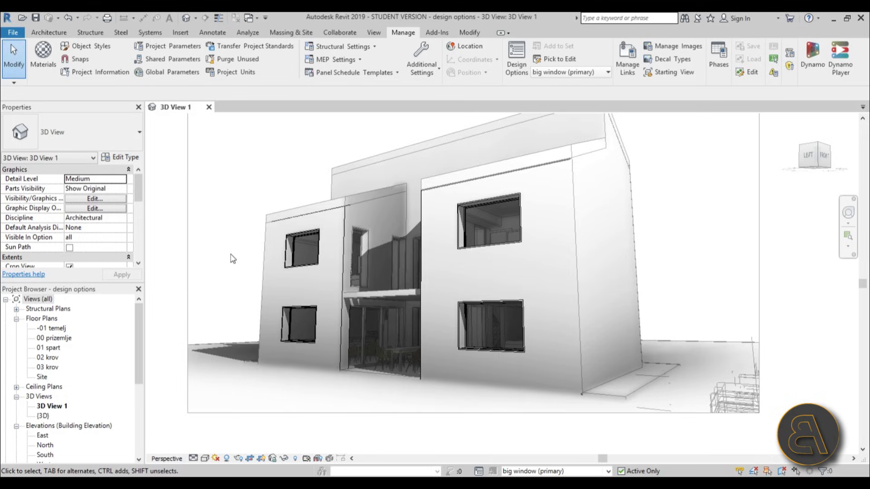
- Switch the active design option to 'dual windows' for editing
{"action": "left_click", "coordinate": [549, 471]}
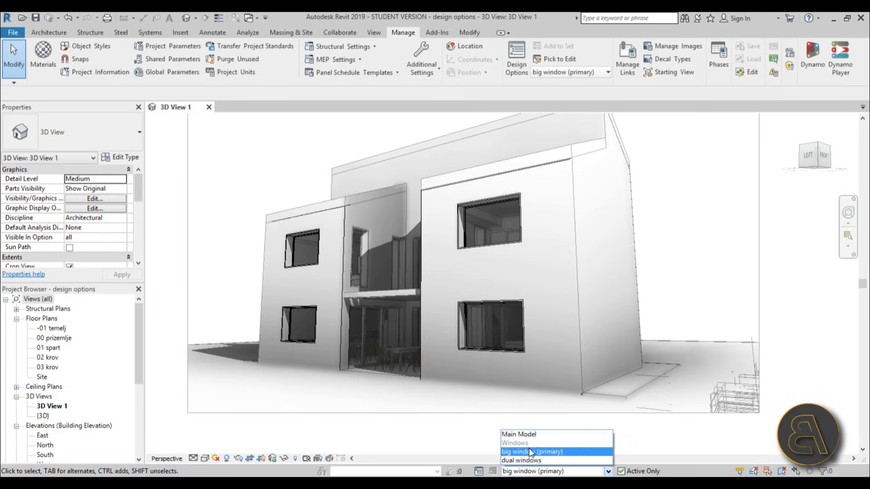
{"action": "left_click", "coordinate": [508, 461]}
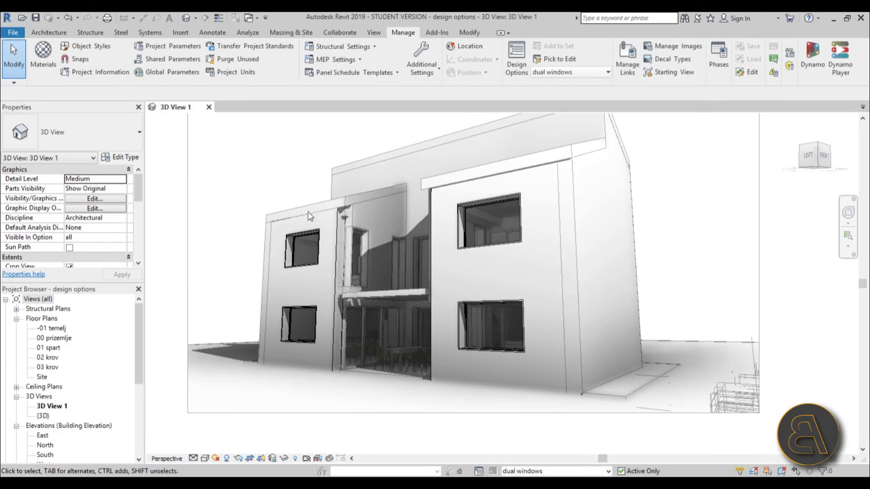
{"action": "scroll", "coordinate": [368, 251], "scroll_direction": "up", "scroll_amount": 3}
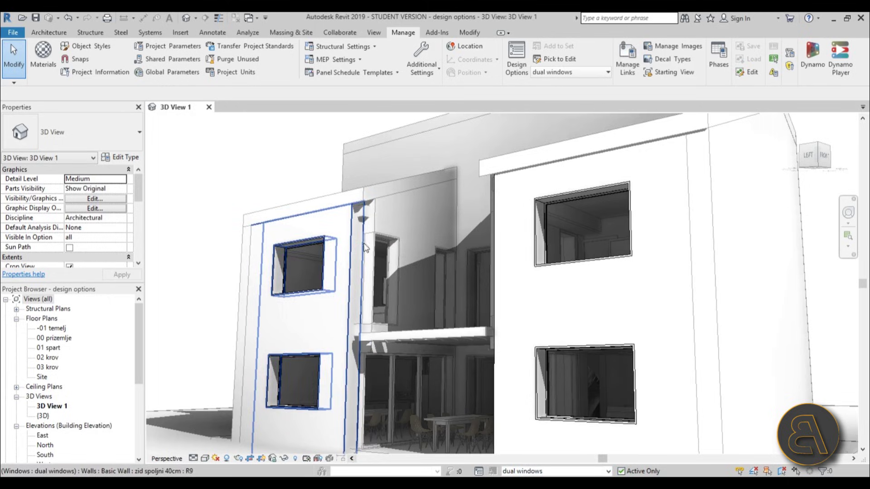
{"action": "scroll", "coordinate": [358, 281], "scroll_direction": "down", "scroll_amount": 5}
{"action": "scroll", "coordinate": [345, 313], "scroll_direction": "up", "scroll_amount": 3}
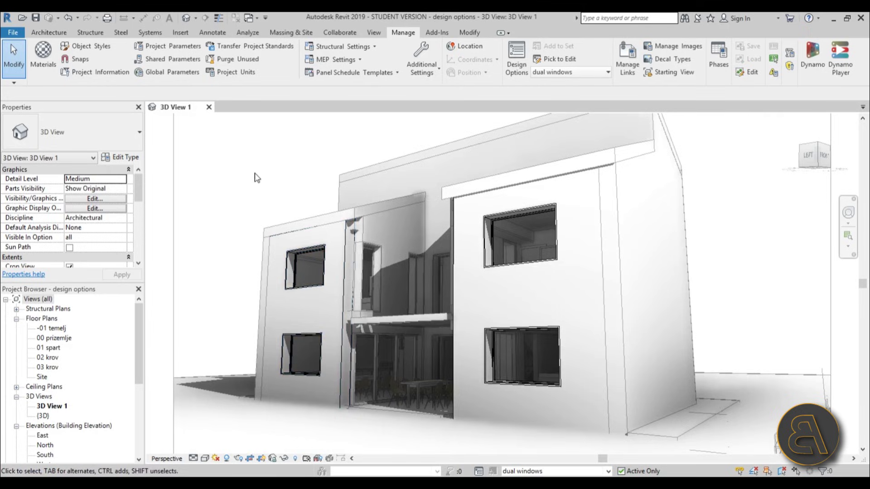
- Select the four existing wide windows on the house facade
{"action": "left_click", "coordinate": [290, 283]}
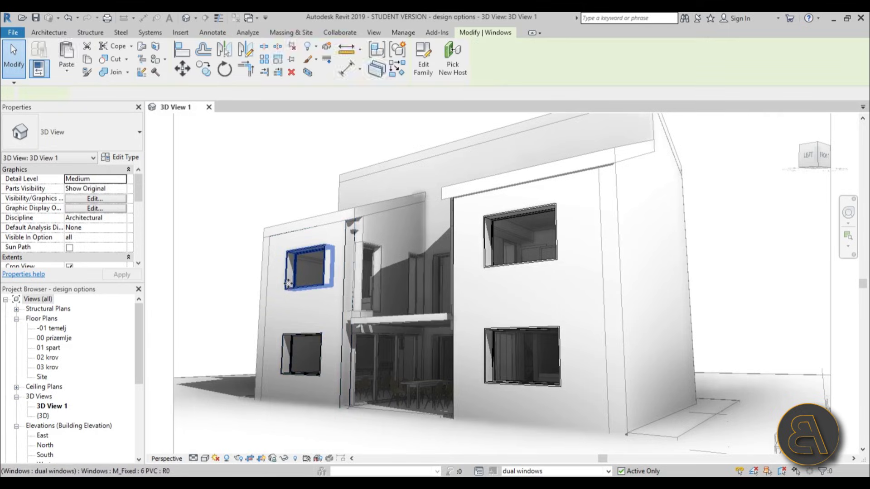
{"action": "left_click", "coordinate": [286, 340], "text": "ctrl"}
{"action": "left_click", "coordinate": [487, 336], "text": "ctrl"}
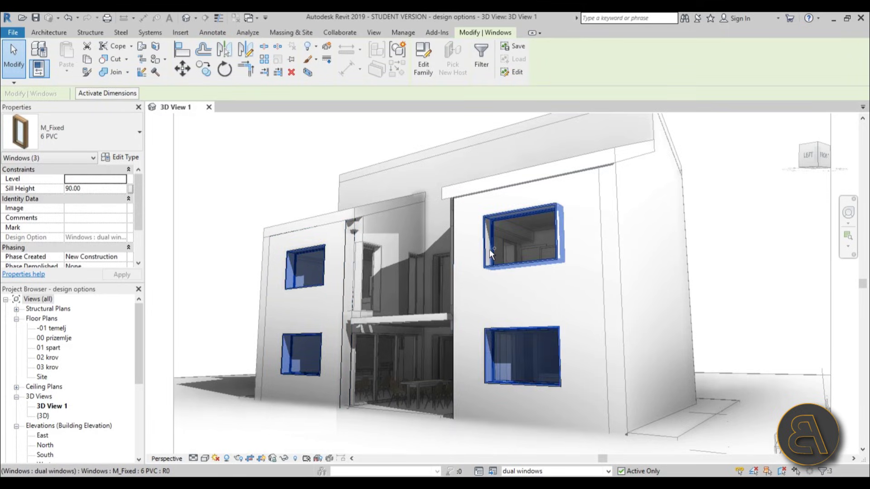
{"action": "left_click", "coordinate": [489, 249], "text": "ctrl"}
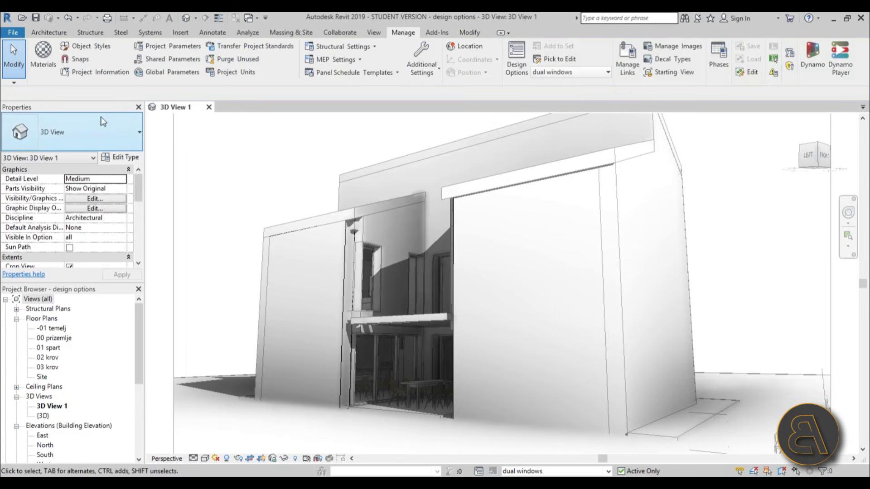
- Place two M_Fixed 4 PVC windows side by side on the right wall's upper floor
{"action": "left_click", "coordinate": [46, 32]}
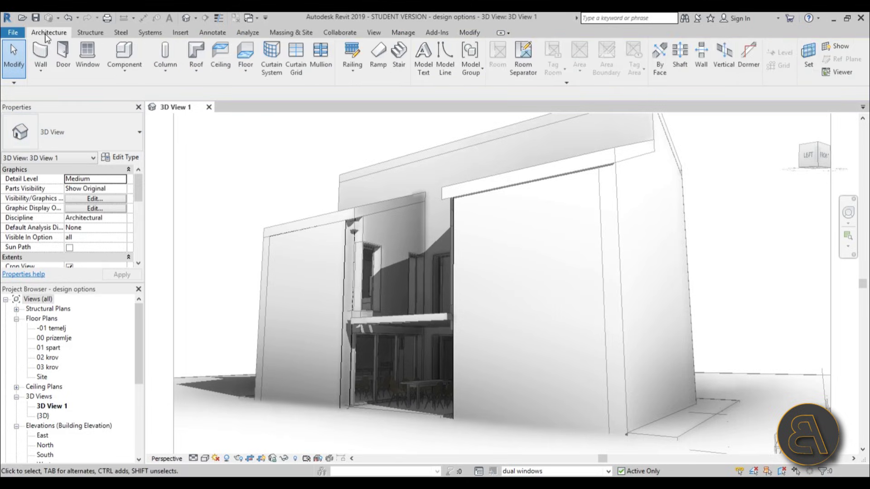
{"action": "left_click", "coordinate": [86, 61]}
{"action": "left_click", "coordinate": [94, 140]}
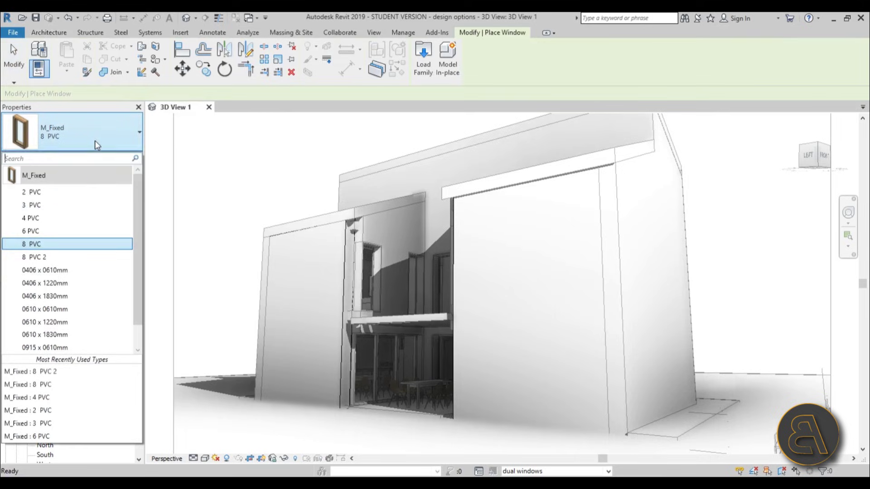
{"action": "left_click", "coordinate": [55, 219]}
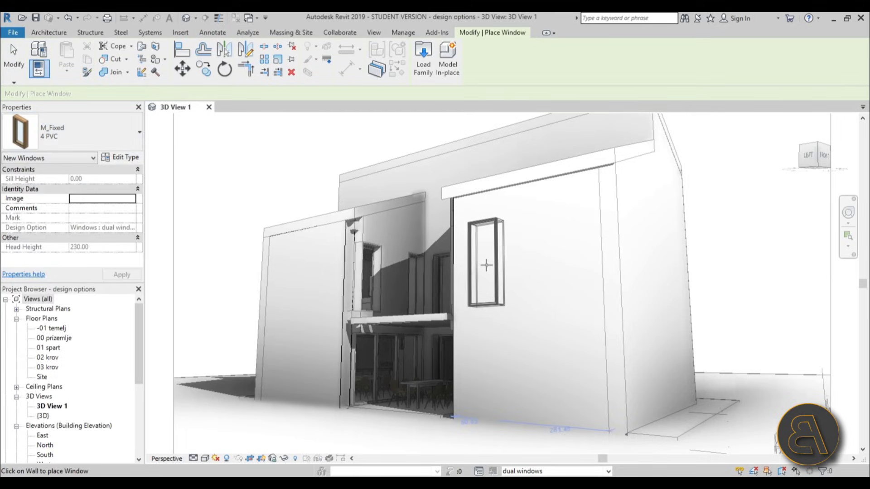
{"action": "left_click", "coordinate": [506, 262]}
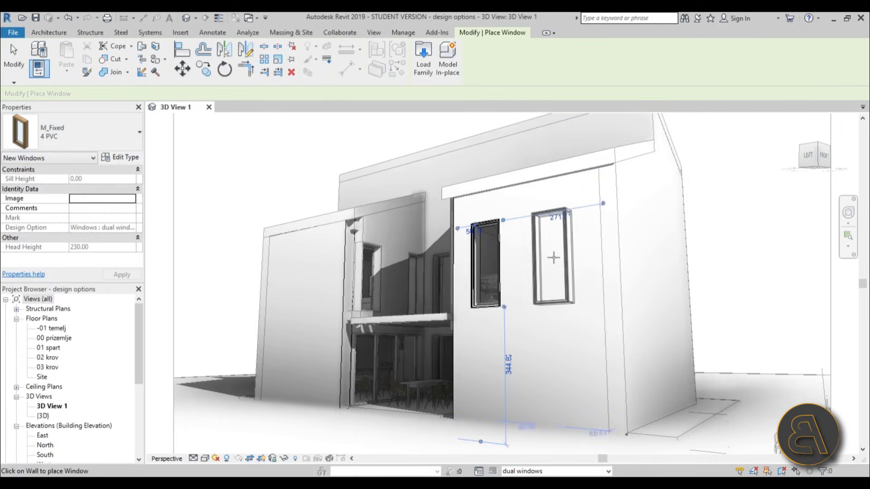
{"action": "left_click", "coordinate": [561, 257]}
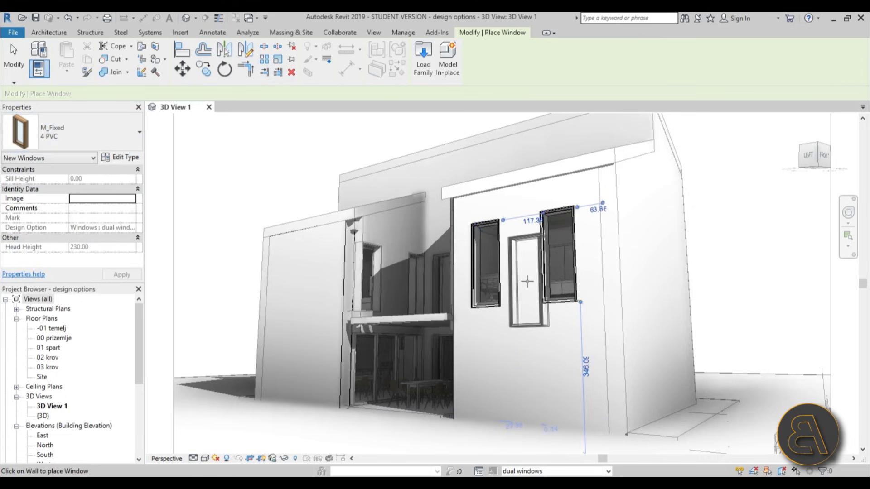
{"action": "key", "text": "Escape"}
{"action": "key", "text": "Escape"}
- Copy both new upper windows down to the floor below
{"action": "left_click", "coordinate": [494, 293]}
{"action": "left_click", "coordinate": [564, 296], "text": "ctrl"}
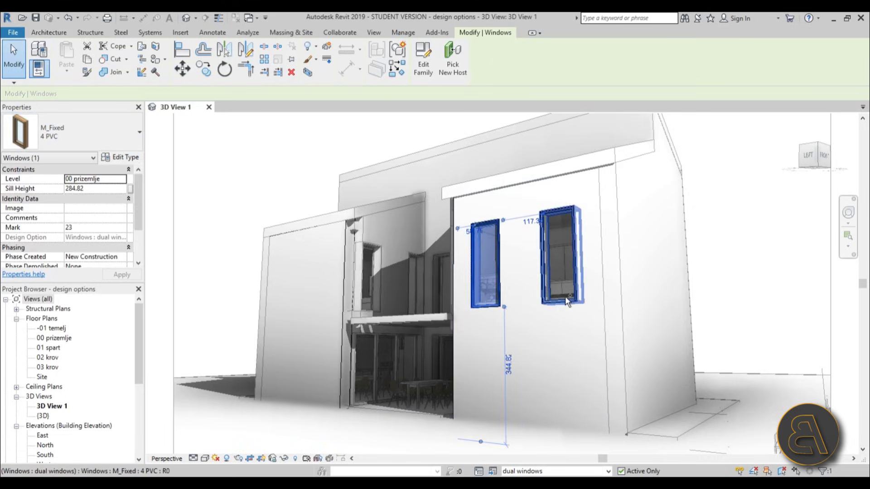
{"action": "left_click", "coordinate": [204, 69]}
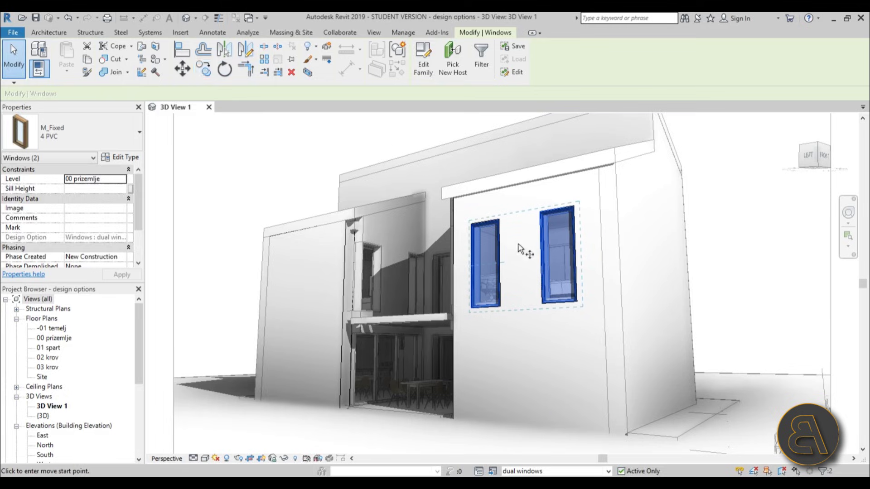
{"action": "left_click", "coordinate": [523, 265]}
{"action": "left_click", "coordinate": [527, 377]}
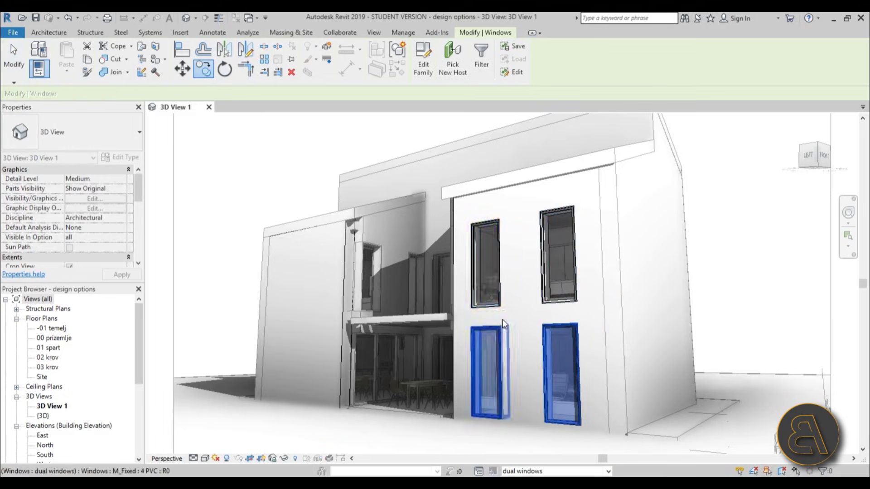
- Reselect all four new 4 PVC windows, upper and lower
{"action": "left_click", "coordinate": [18, 66]}
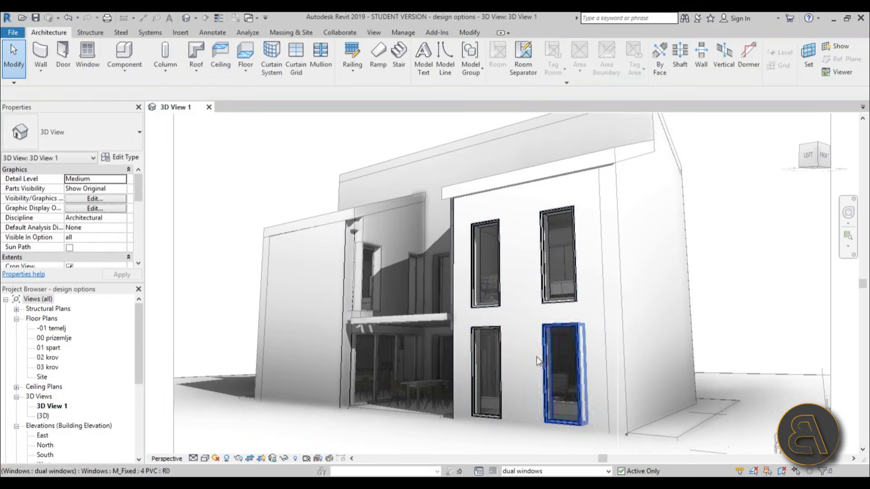
{"action": "left_click", "coordinate": [477, 357]}
{"action": "left_click", "coordinate": [548, 355], "text": "ctrl"}
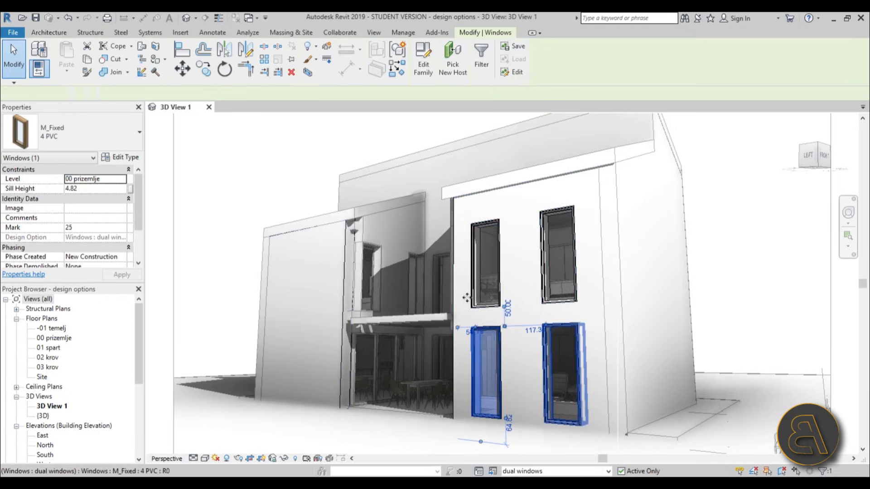
{"action": "left_click", "coordinate": [557, 256], "text": "ctrl"}
{"action": "left_click", "coordinate": [482, 270], "text": "ctrl"}
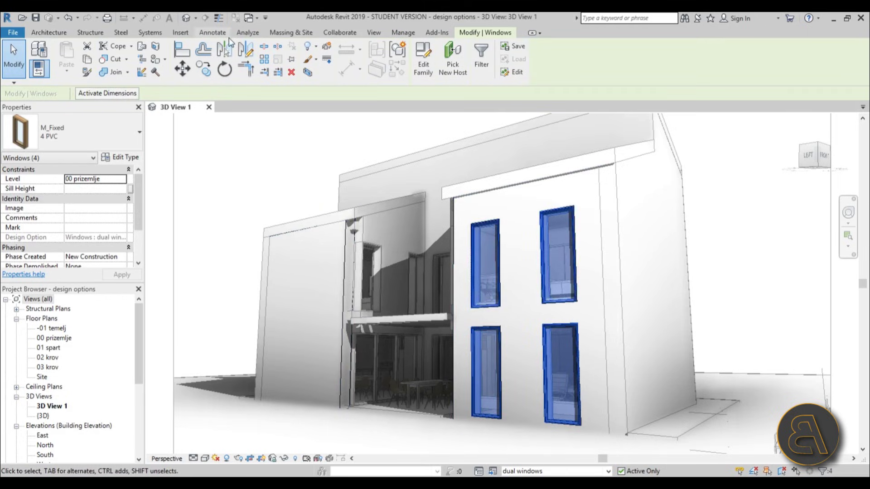
- Copy the four tall windows from the right wall onto the left wall
{"action": "left_click", "coordinate": [203, 69]}
{"action": "left_click", "coordinate": [520, 313]}
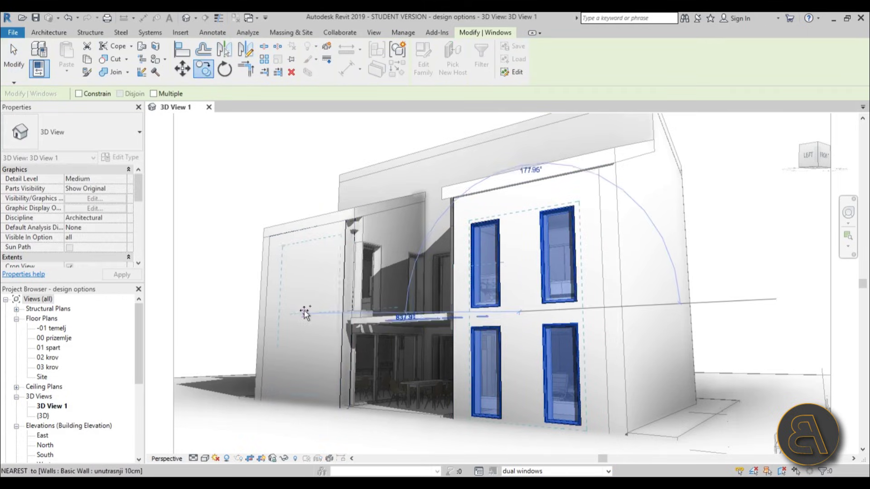
{"action": "left_click", "coordinate": [298, 322]}
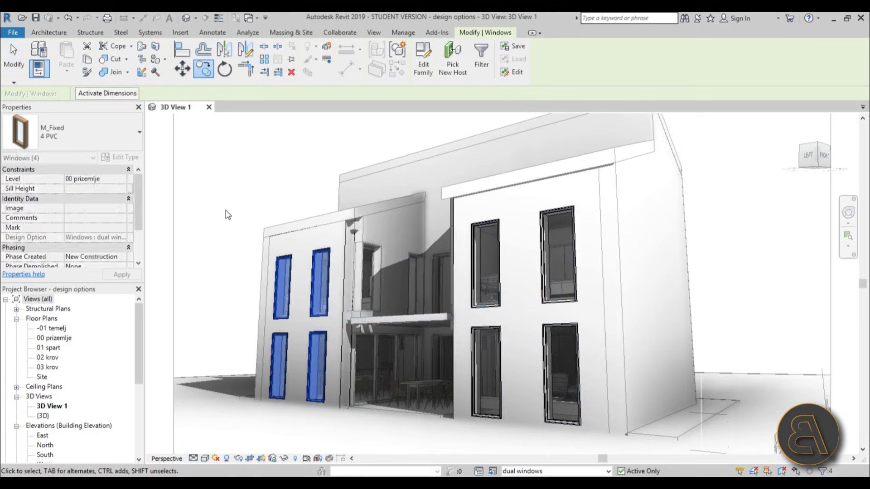
{"action": "key", "text": "Escape"}
{"action": "key", "text": "Escape"}
{"action": "middle_click_drag", "start_coordinate": [429, 295], "coordinate": [408, 317], "text": "shift"}
{"action": "middle_click_drag", "start_coordinate": [521, 399], "coordinate": [578, 476], "text": "shift"}
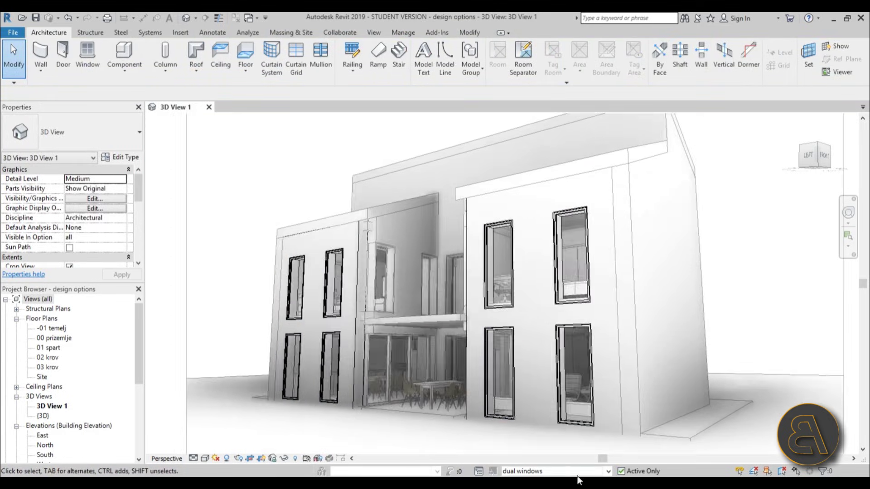
- Compare the 'big window' and 'dual windows' options, ending on 'dual windows'
{"action": "left_click", "coordinate": [578, 472]}
{"action": "left_click", "coordinate": [558, 452]}
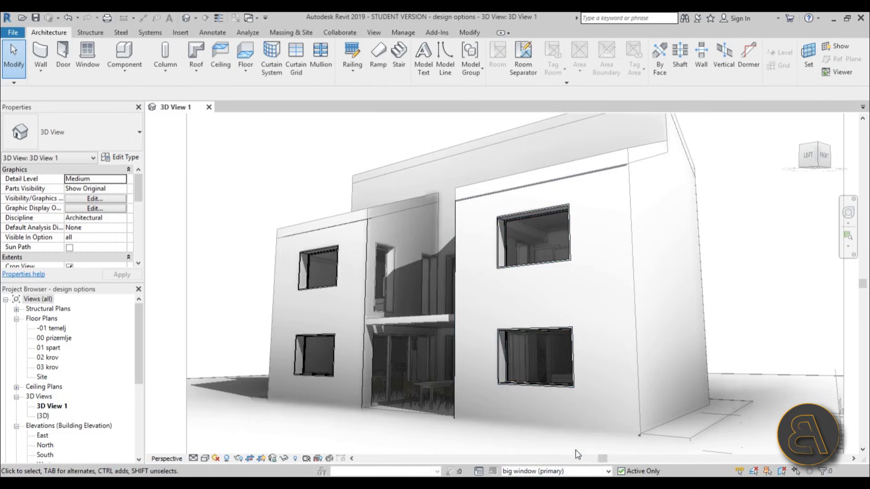
{"action": "left_click", "coordinate": [559, 472]}
{"action": "left_click", "coordinate": [549, 458]}
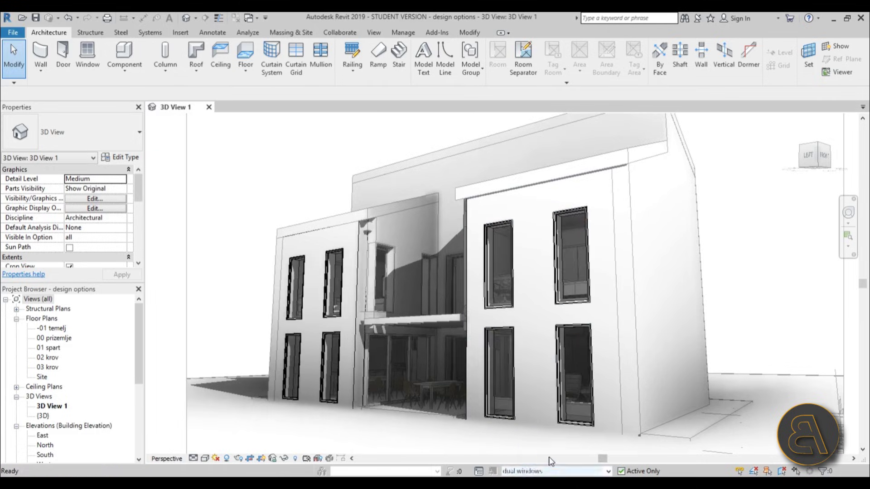
{"action": "left_click", "coordinate": [540, 471]}
{"action": "left_click", "coordinate": [531, 453]}
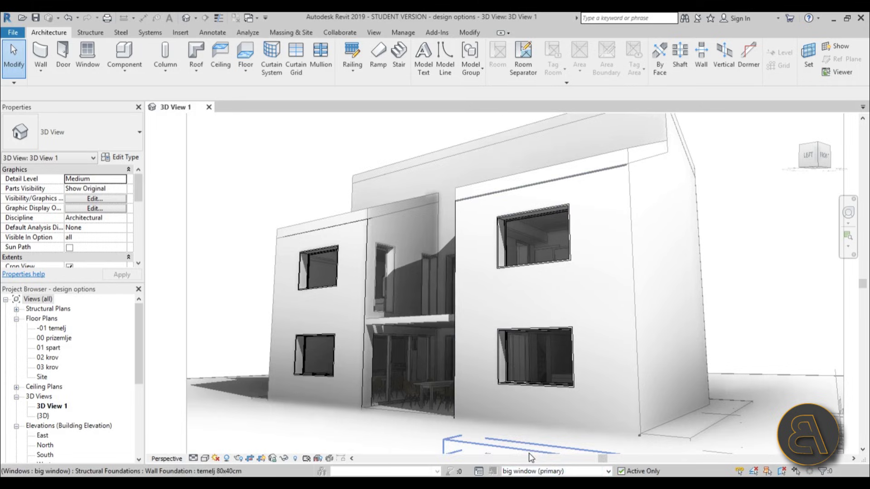
{"action": "left_click", "coordinate": [540, 472]}
{"action": "left_click", "coordinate": [539, 461]}
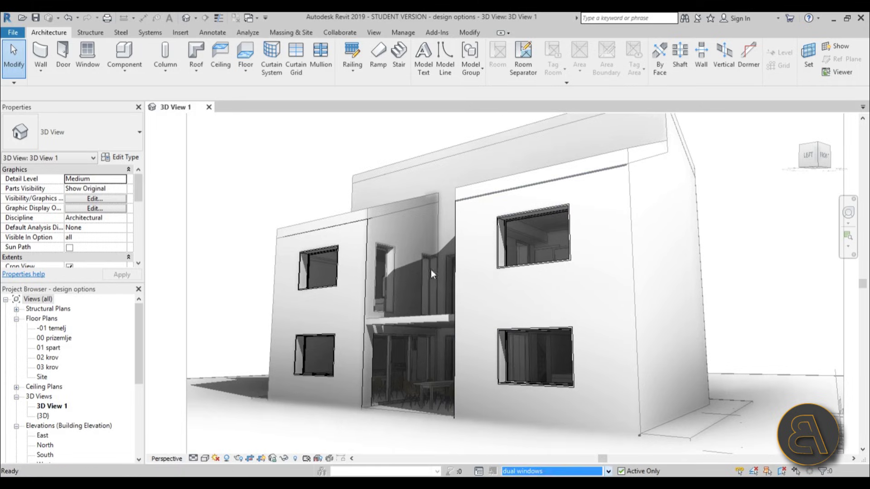
{"action": "scroll", "coordinate": [240, 146], "scroll_direction": "down", "scroll_amount": 3}
{"action": "middle_click_drag", "start_coordinate": [241, 146], "coordinate": [266, 199]}
{"action": "scroll", "coordinate": [266, 200], "scroll_direction": "up", "scroll_amount": 2}
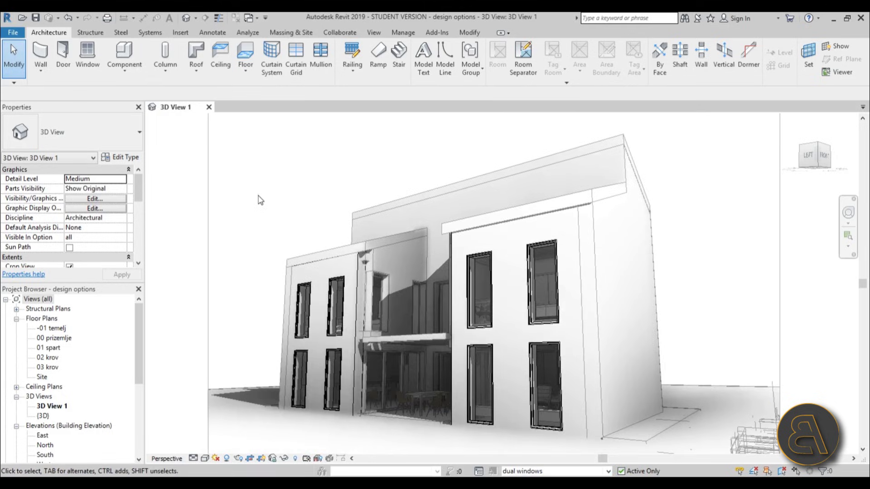
- Return to the Main Model and open the Design Options dialog
{"action": "left_click", "coordinate": [525, 472]}
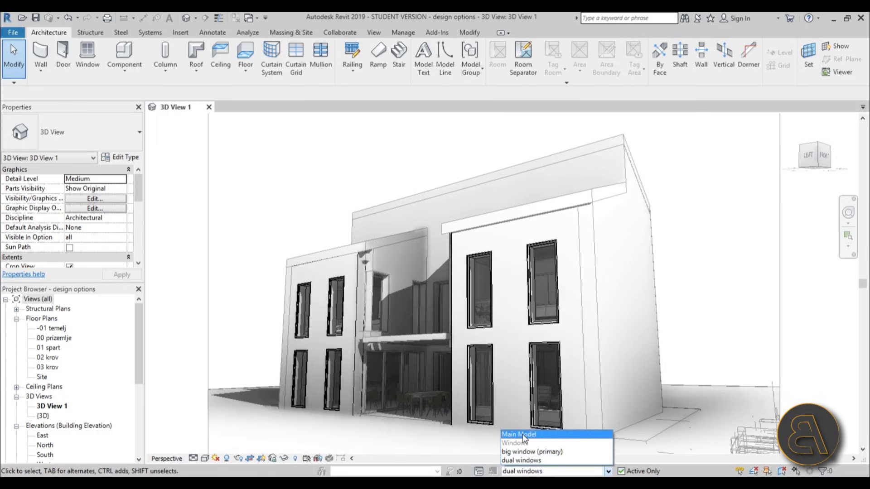
{"action": "left_click", "coordinate": [523, 434]}
{"action": "left_click", "coordinate": [618, 218]}
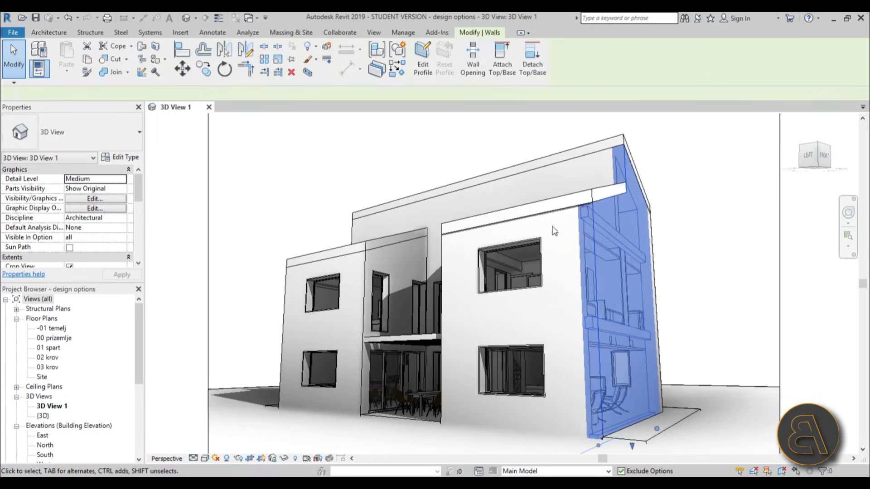
{"action": "left_click", "coordinate": [371, 190]}
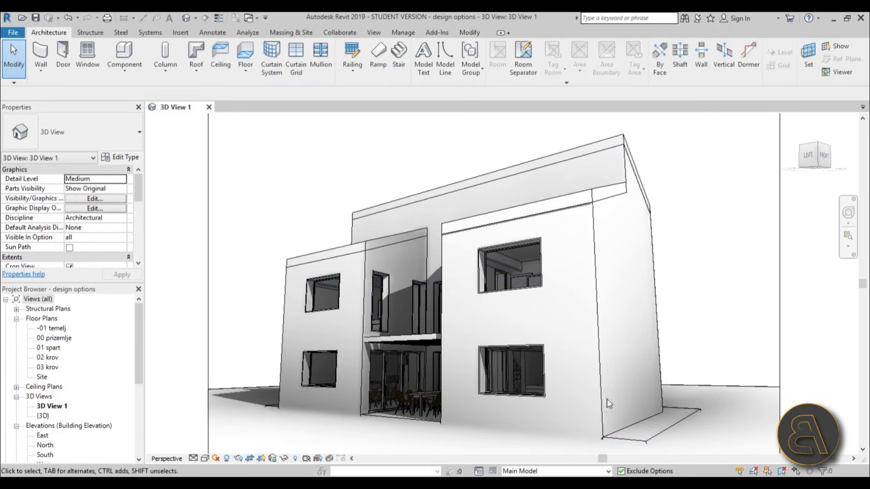
{"action": "left_click", "coordinate": [479, 472]}
{"action": "left_click", "coordinate": [376, 190]}
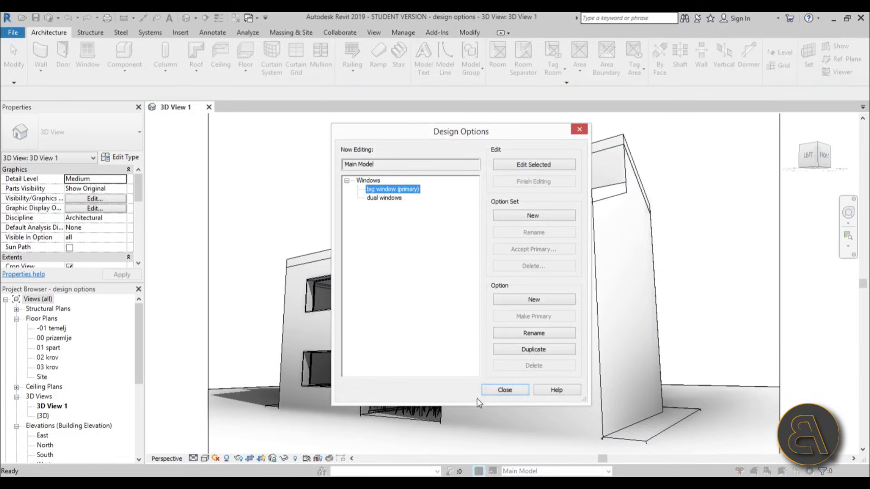
- Set 'dual windows' as the Windows set's primary option, then close Design Options
{"action": "left_click", "coordinate": [374, 199]}
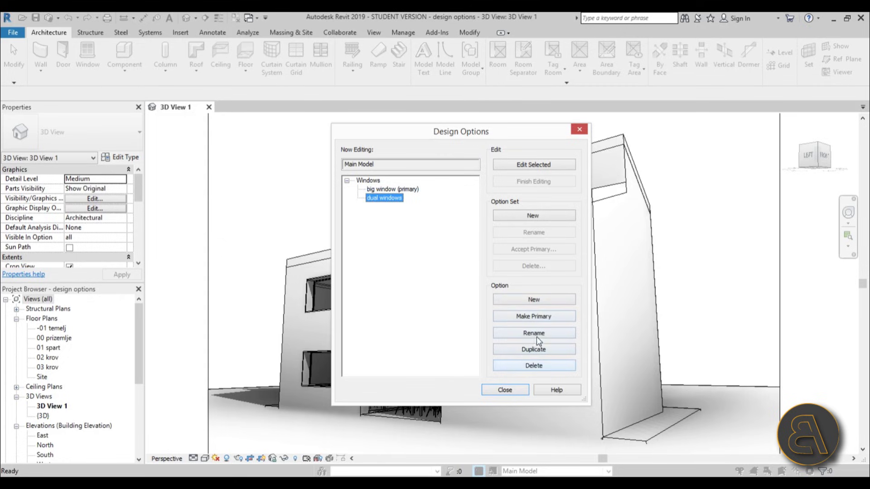
{"action": "left_click", "coordinate": [529, 317]}
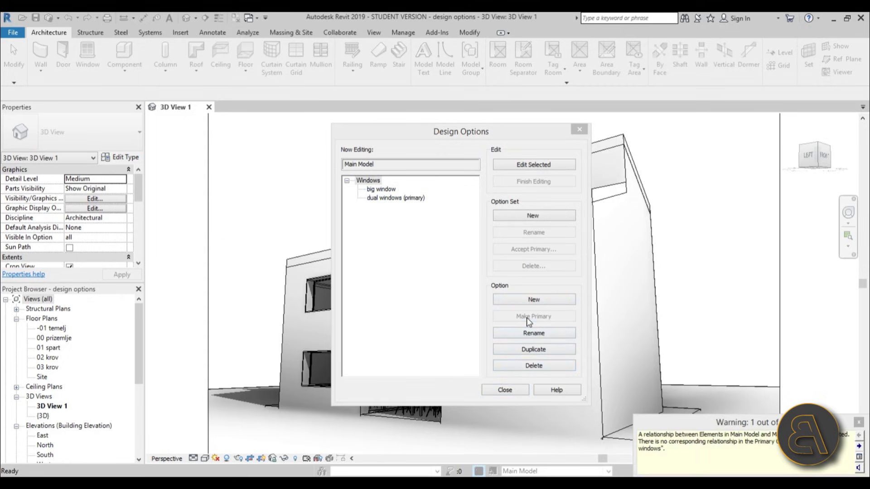
{"action": "left_click", "coordinate": [505, 390]}
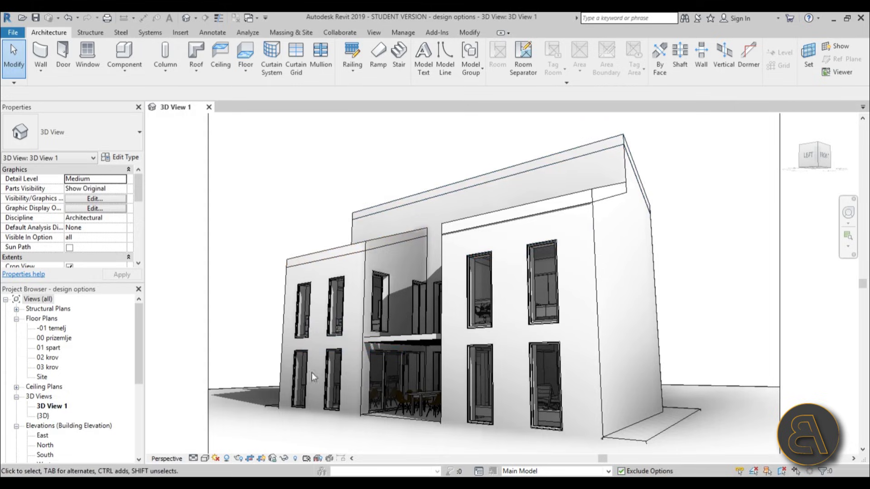
{"action": "left_click", "coordinate": [608, 472]}
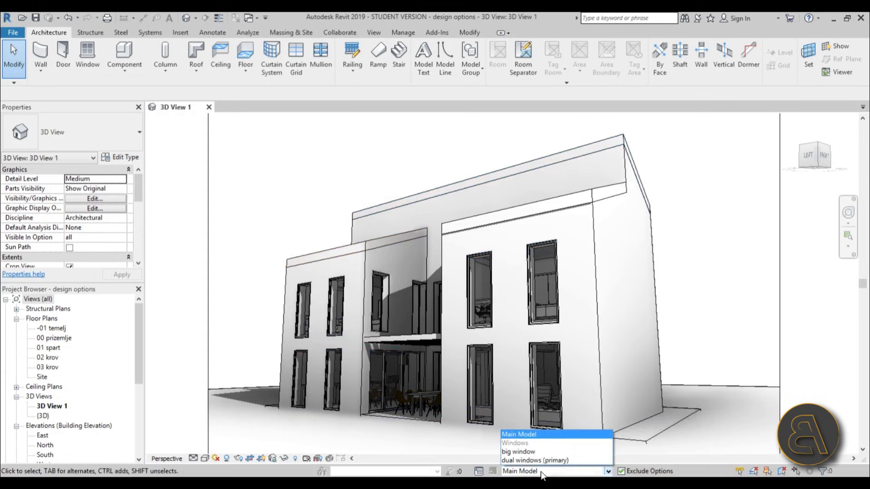
{"action": "left_click", "coordinate": [513, 453]}
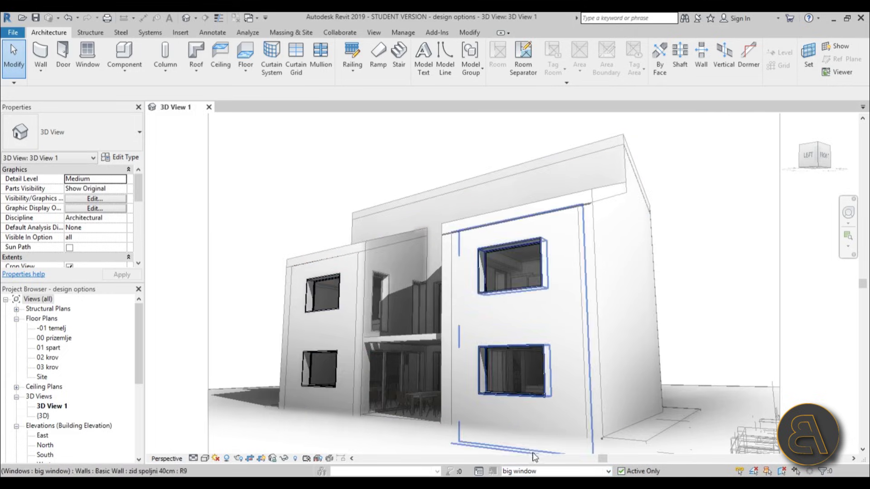
{"action": "left_click", "coordinate": [533, 471]}
{"action": "left_click", "coordinate": [526, 435]}
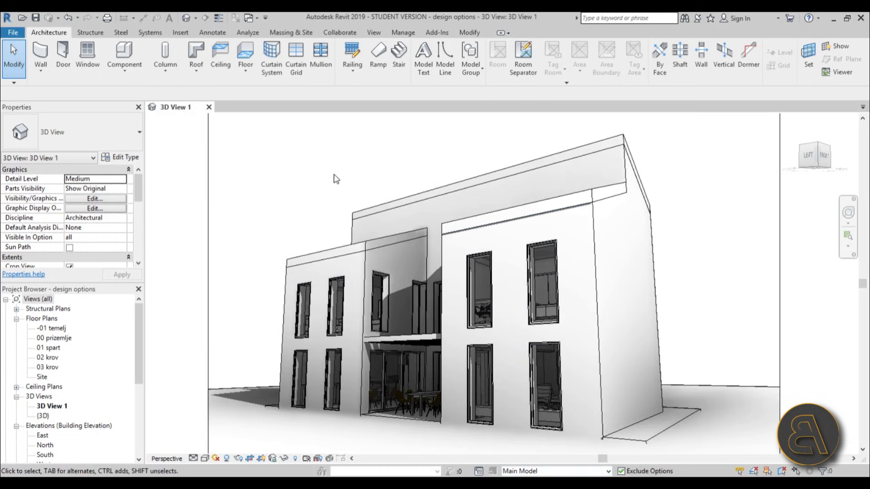
{"action": "scroll", "coordinate": [355, 241], "scroll_direction": "up", "scroll_amount": 3}
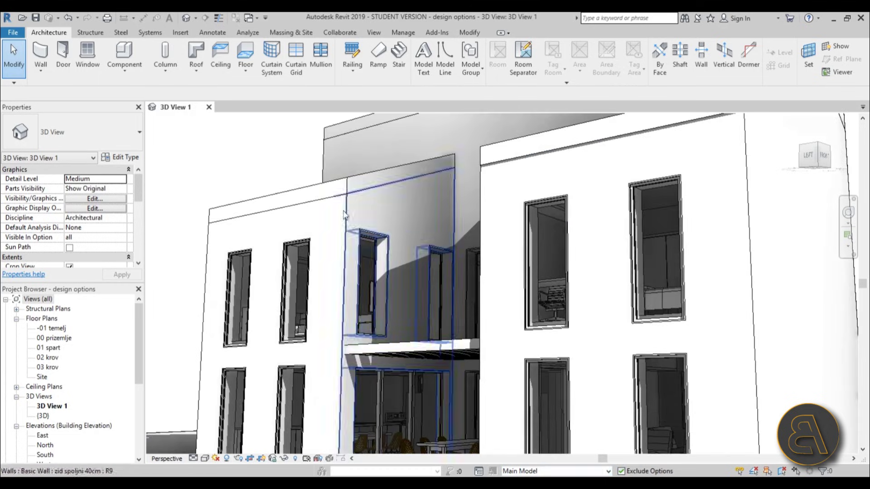
{"action": "scroll", "coordinate": [272, 188], "scroll_direction": "down", "scroll_amount": 3}
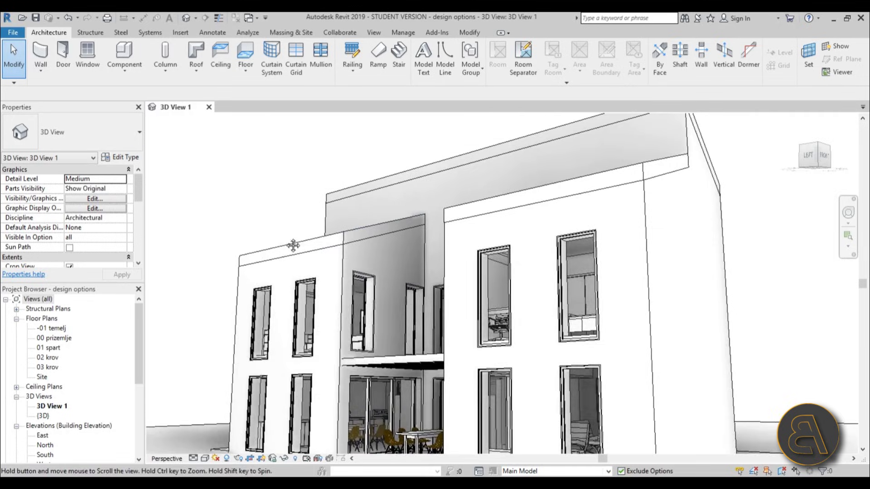
{"action": "middle_click_drag", "start_coordinate": [279, 212], "coordinate": [281, 201]}
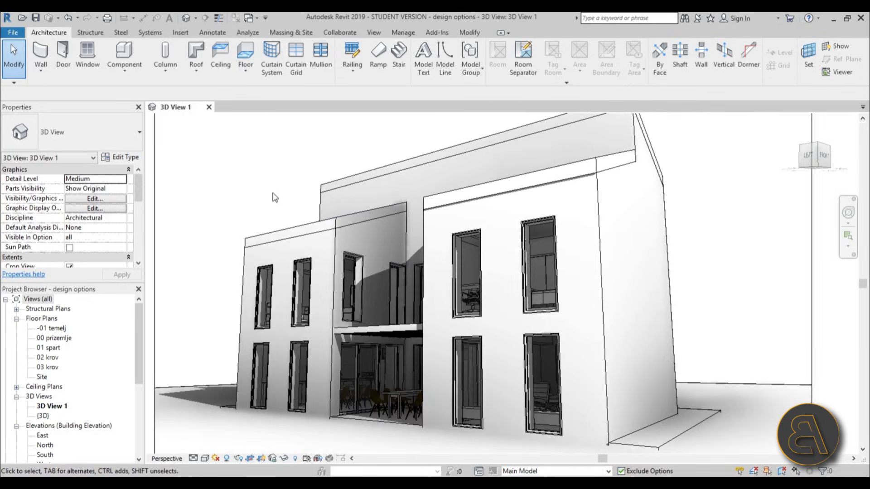
{"action": "middle_click_drag", "start_coordinate": [278, 196], "coordinate": [303, 221]}
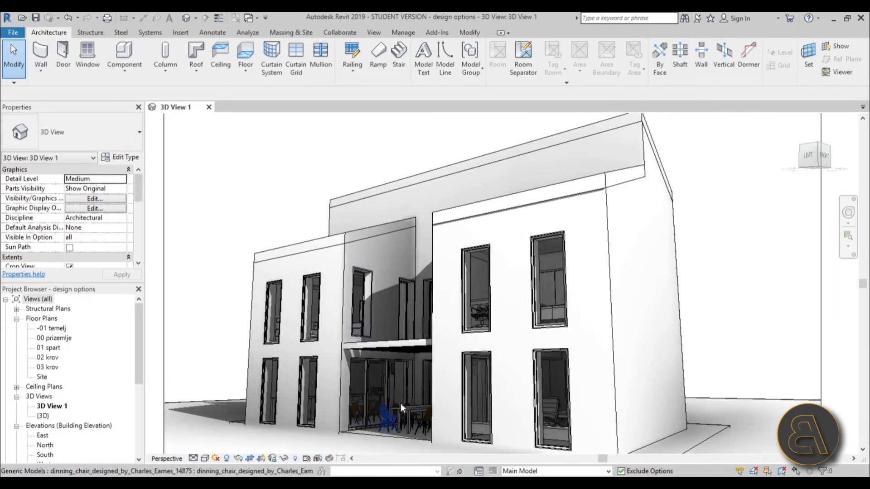
{"action": "double_click", "coordinate": [54, 338]}
- Show the 'big window' option on the 00 prizemlje floor plan
{"action": "scroll", "coordinate": [532, 295], "scroll_direction": "up", "scroll_amount": 5}
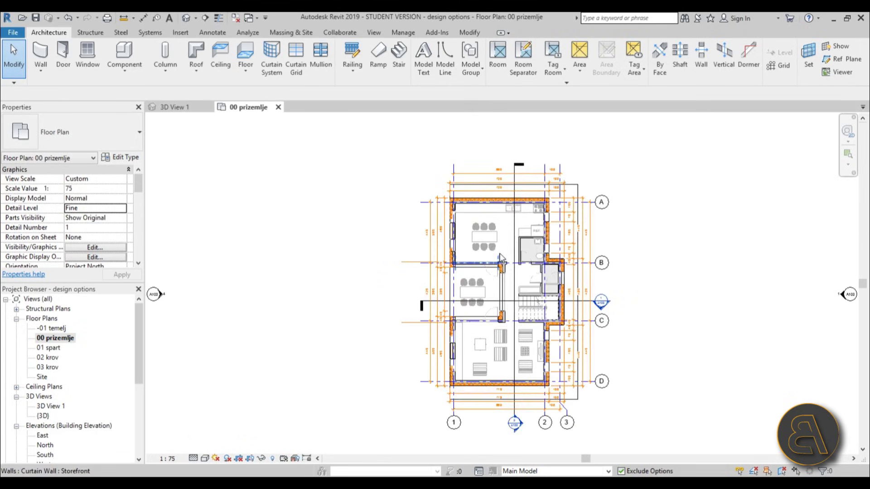
{"action": "scroll", "coordinate": [359, 243], "scroll_direction": "down", "scroll_amount": 3}
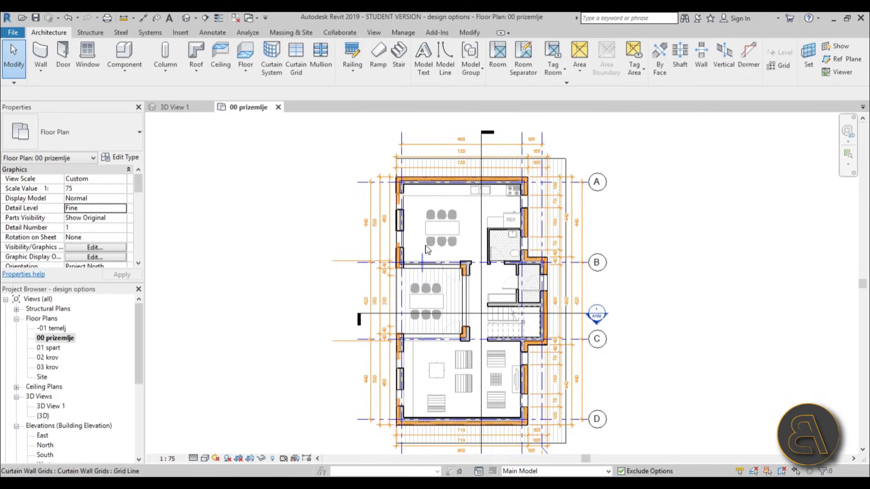
{"action": "left_click", "coordinate": [557, 472]}
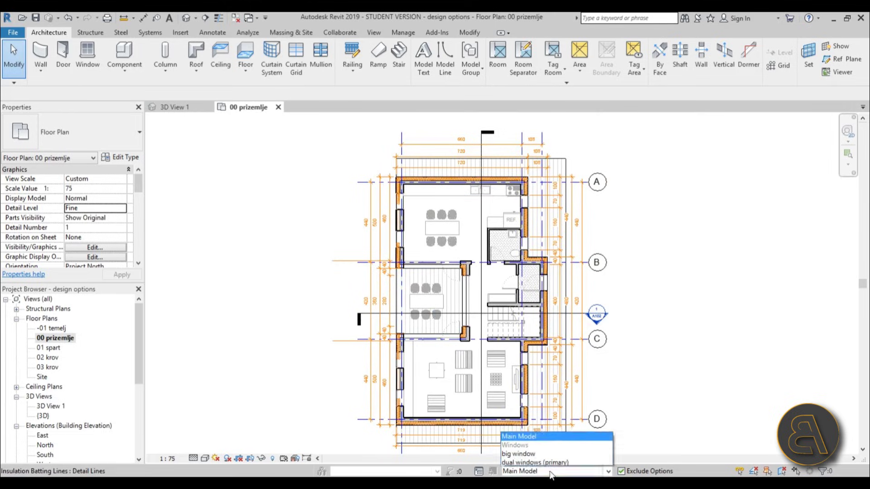
{"action": "left_click", "coordinate": [524, 456]}
{"action": "scroll", "coordinate": [407, 410], "scroll_direction": "up", "scroll_amount": 4}
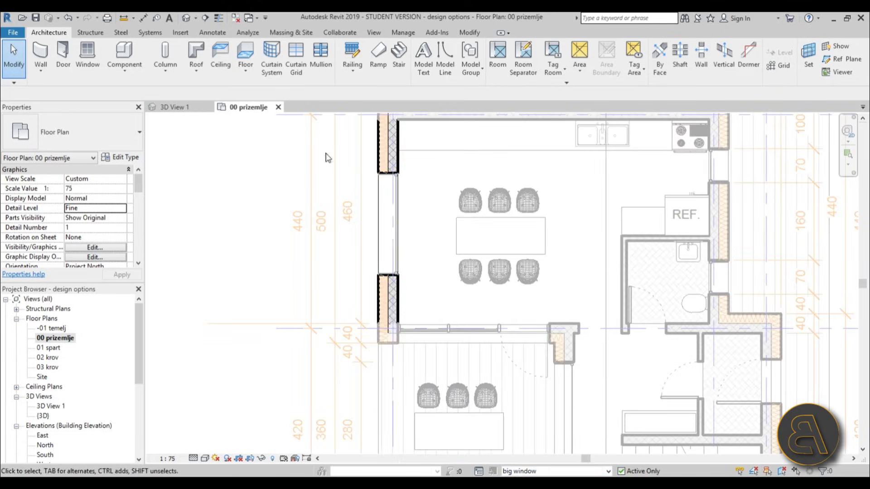
{"action": "scroll", "coordinate": [468, 417], "scroll_direction": "down", "scroll_amount": 2}
{"action": "middle_click_drag", "start_coordinate": [469, 417], "coordinate": [456, 389]}
- Switch the plan to the Main Model, then to the primary 'dual windows' option
{"action": "left_click", "coordinate": [561, 473]}
{"action": "left_click", "coordinate": [525, 434]}
{"action": "left_click", "coordinate": [530, 473]}
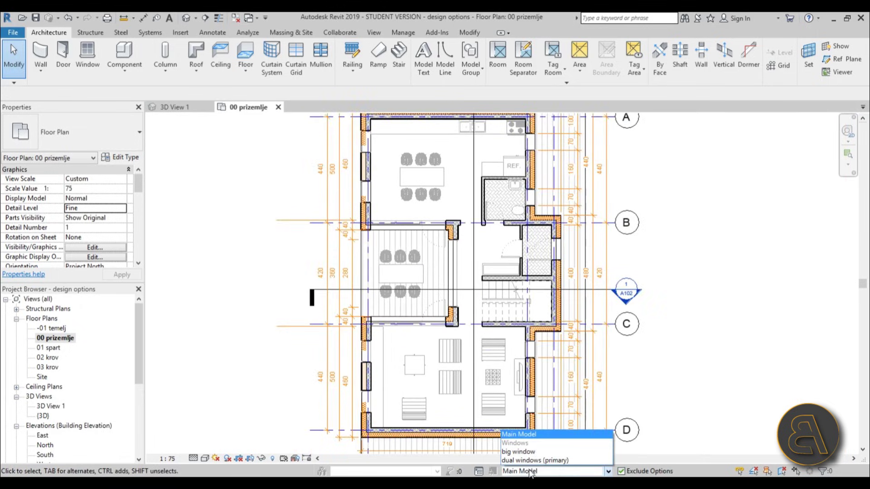
{"action": "left_click", "coordinate": [521, 461]}
{"action": "scroll", "coordinate": [368, 358], "scroll_direction": "up", "scroll_amount": 3}
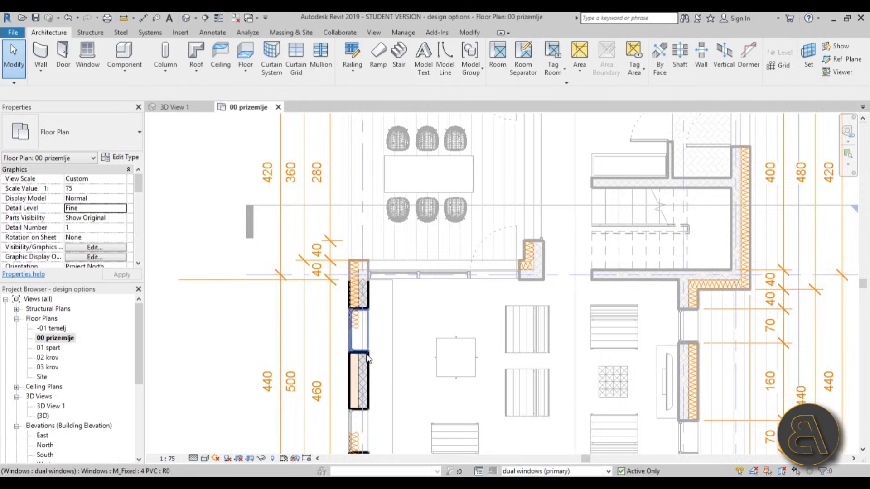
{"action": "scroll", "coordinate": [368, 358], "scroll_direction": "down", "scroll_amount": 5}
{"action": "scroll", "coordinate": [370, 394], "scroll_direction": "up", "scroll_amount": 5}
{"action": "middle_click_drag", "start_coordinate": [398, 195], "coordinate": [403, 314]}
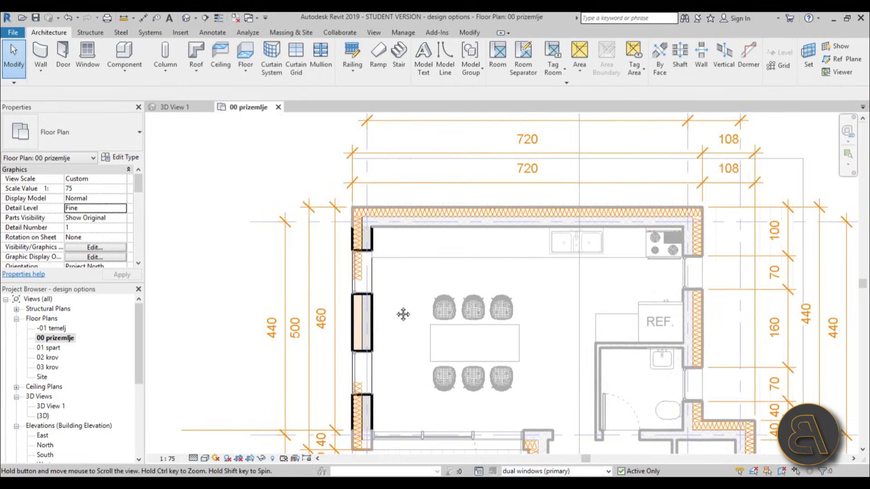
- Inspect an exterior wall on the floor plan, then clear the selection
{"action": "left_click", "coordinate": [532, 474]}
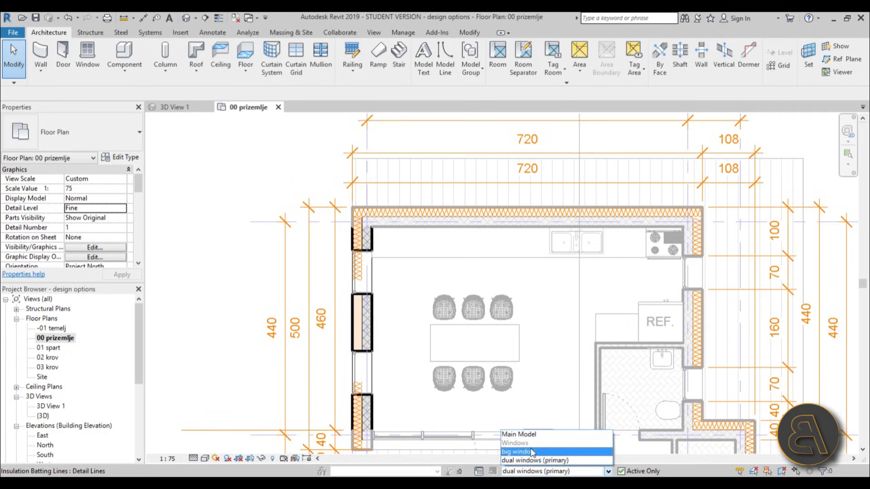
{"action": "left_click", "coordinate": [382, 144]}
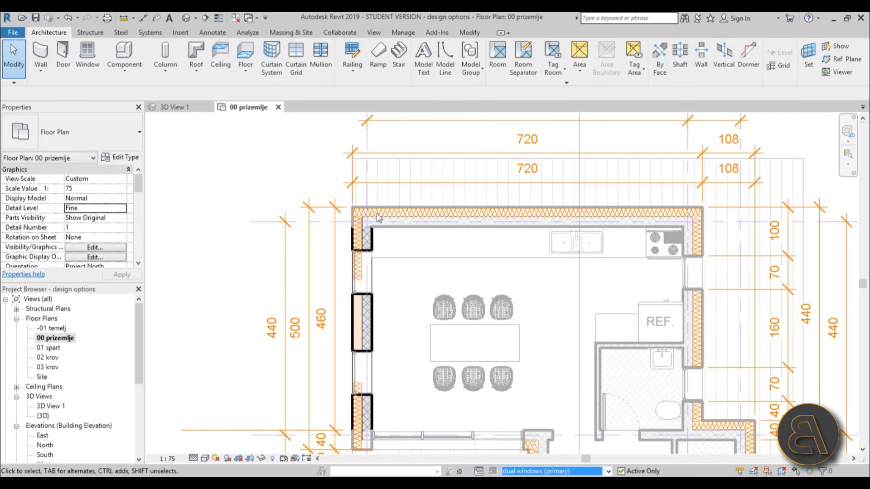
{"action": "scroll", "coordinate": [365, 252], "scroll_direction": "up", "scroll_amount": 3}
{"action": "left_click", "coordinate": [368, 250]}
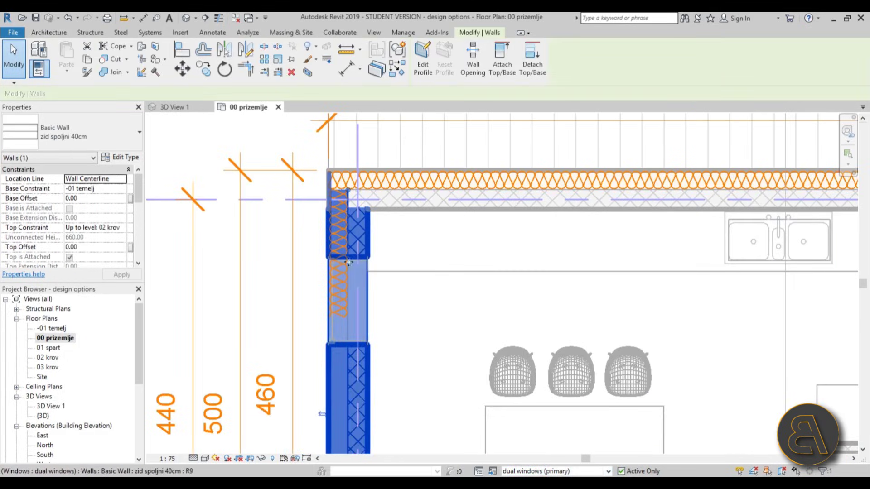
{"action": "scroll", "coordinate": [368, 251], "scroll_direction": "down", "scroll_amount": 4}
{"action": "key", "text": "Escape"}
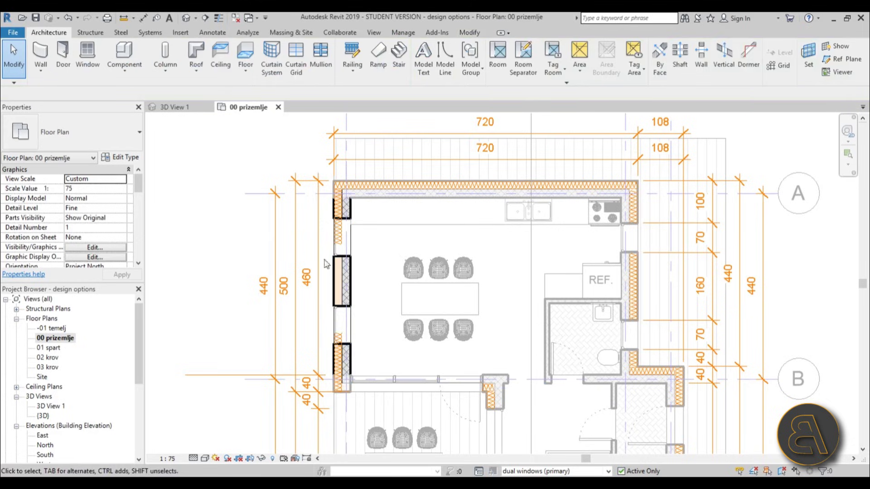
- Frame the dining table area and set the plan back to the Main Model
{"action": "scroll", "coordinate": [343, 199], "scroll_direction": "up", "scroll_amount": 4}
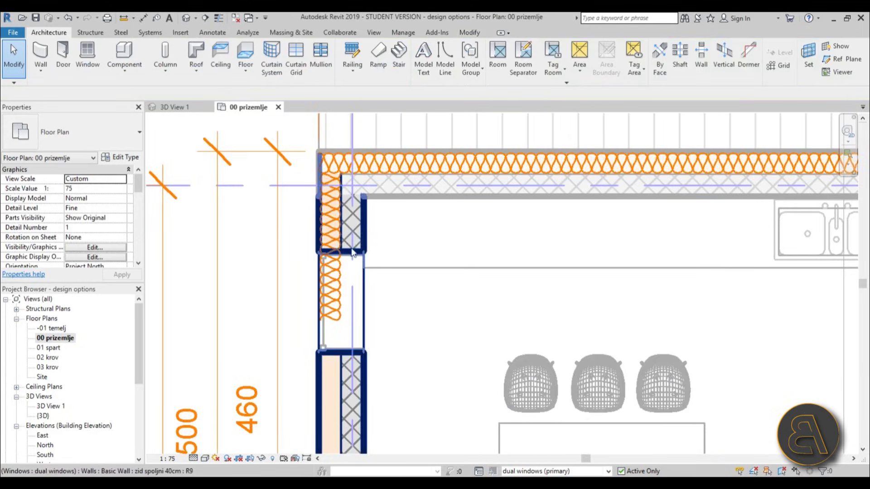
{"action": "scroll", "coordinate": [352, 246], "scroll_direction": "down", "scroll_amount": 4}
{"action": "scroll", "coordinate": [491, 318], "scroll_direction": "up", "scroll_amount": 2}
{"action": "middle_click_drag", "start_coordinate": [491, 317], "coordinate": [454, 242]}
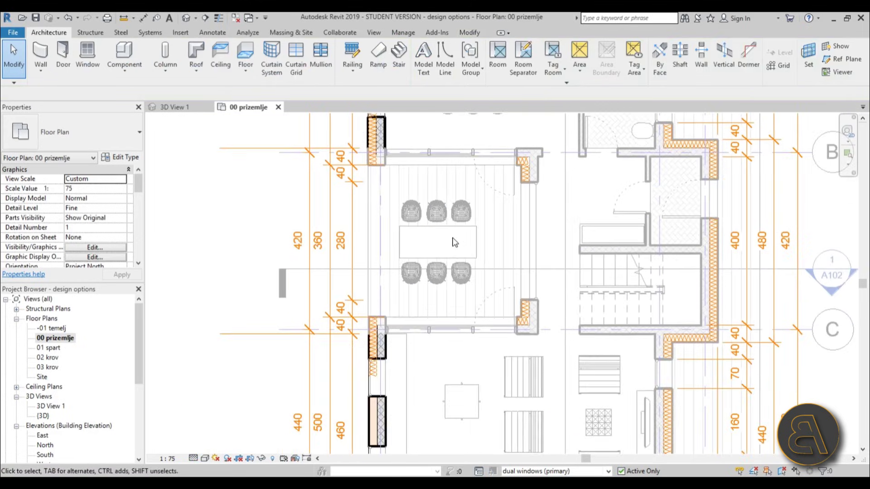
{"action": "scroll", "coordinate": [410, 352], "scroll_direction": "down", "scroll_amount": 1}
{"action": "scroll", "coordinate": [408, 343], "scroll_direction": "down", "scroll_amount": 1}
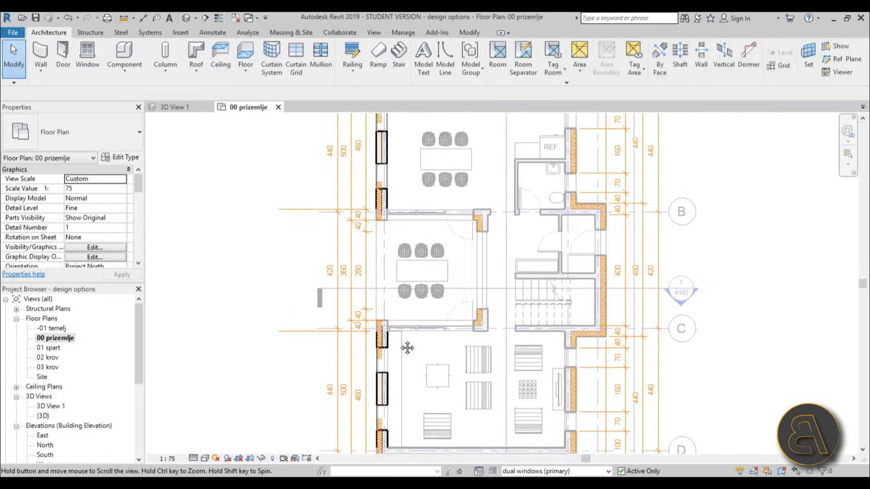
{"action": "scroll", "coordinate": [426, 349], "scroll_direction": "down", "scroll_amount": 1}
{"action": "scroll", "coordinate": [444, 318], "scroll_direction": "down", "scroll_amount": 1}
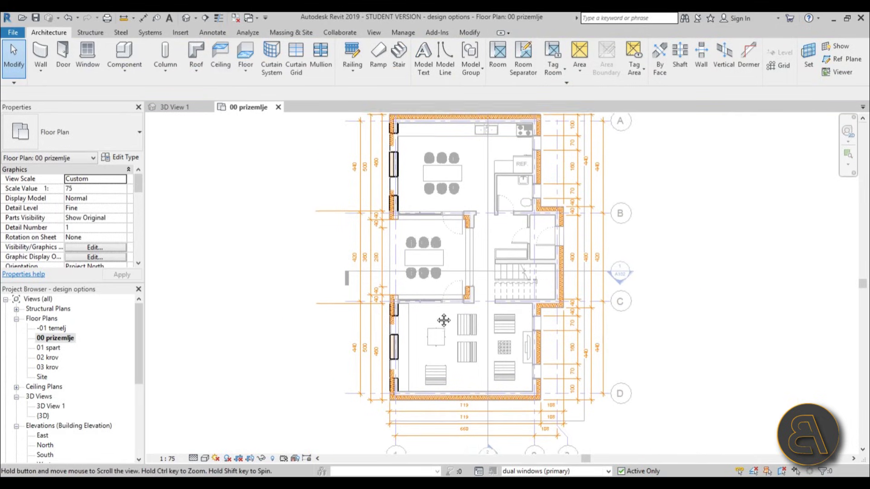
{"action": "middle_click_drag", "start_coordinate": [443, 318], "coordinate": [441, 354]}
{"action": "left_click", "coordinate": [546, 476]}
{"action": "left_click", "coordinate": [524, 435]}
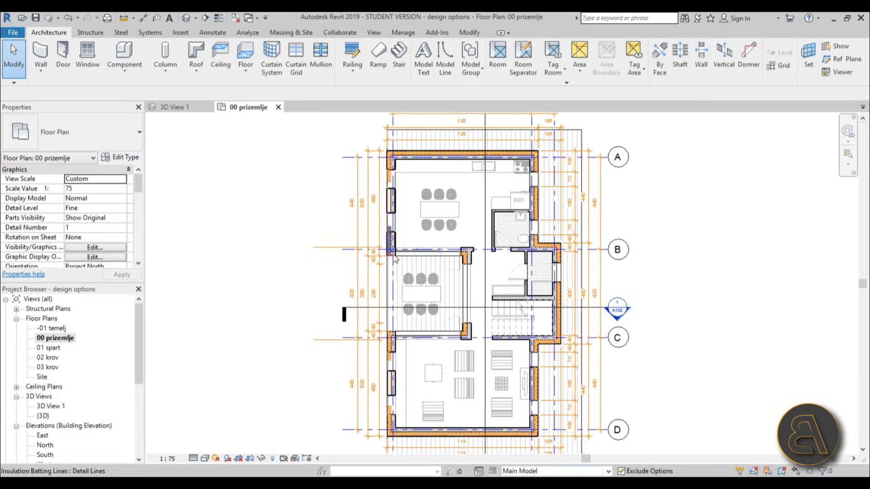
- Go back to 3D View 1
{"action": "double_click", "coordinate": [51, 406]}
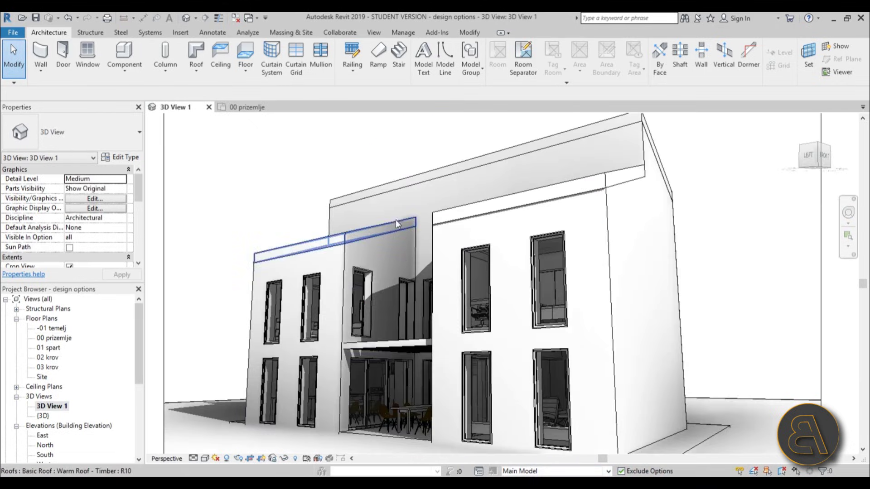
{"action": "scroll", "coordinate": [399, 231], "scroll_direction": "down", "scroll_amount": 4}
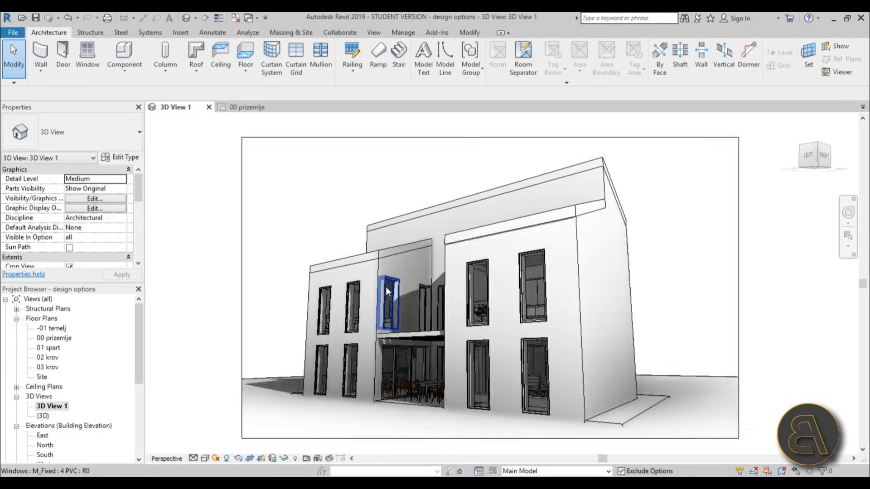
{"action": "scroll", "coordinate": [385, 284], "scroll_direction": "up", "scroll_amount": 1}
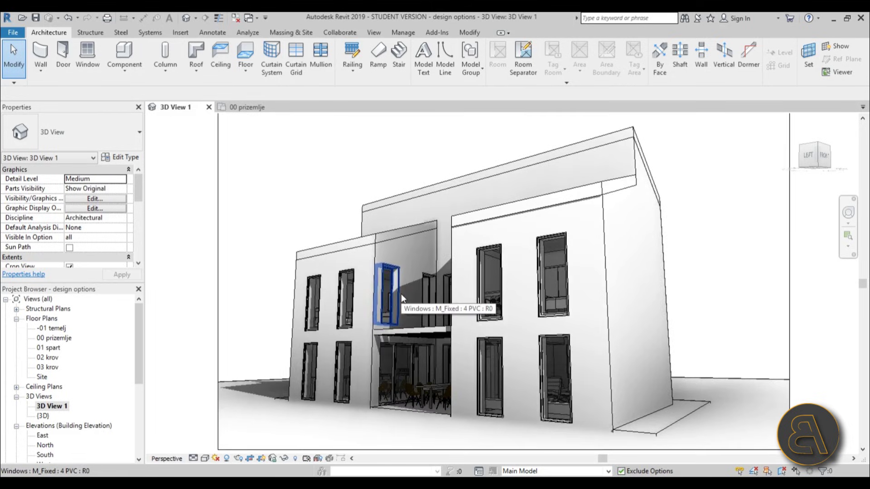